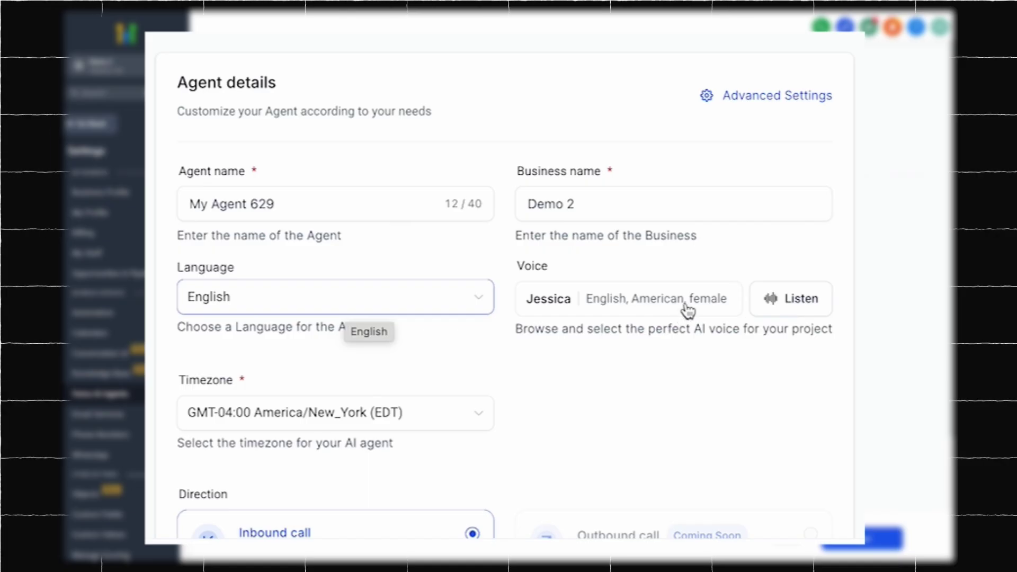
- Browse the AI voice options for the agent and keep the Jessica voice
left_click(687, 309)
scroll(522, 248, "down", 1)
scroll(521, 248, "down", 2)
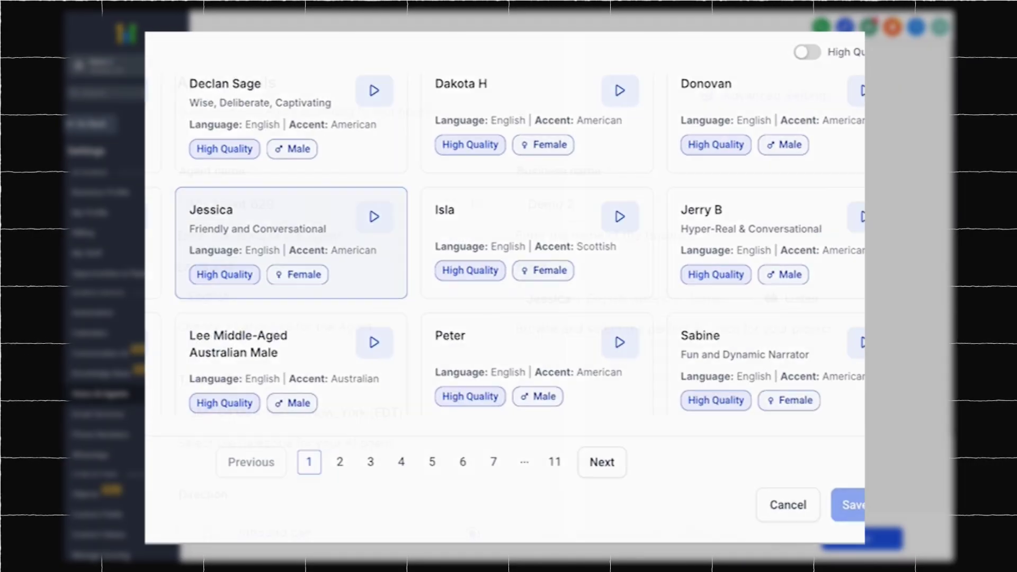
left_click(852, 508)
scroll(721, 432, "down", 2)
scroll(721, 431, "down", 1)
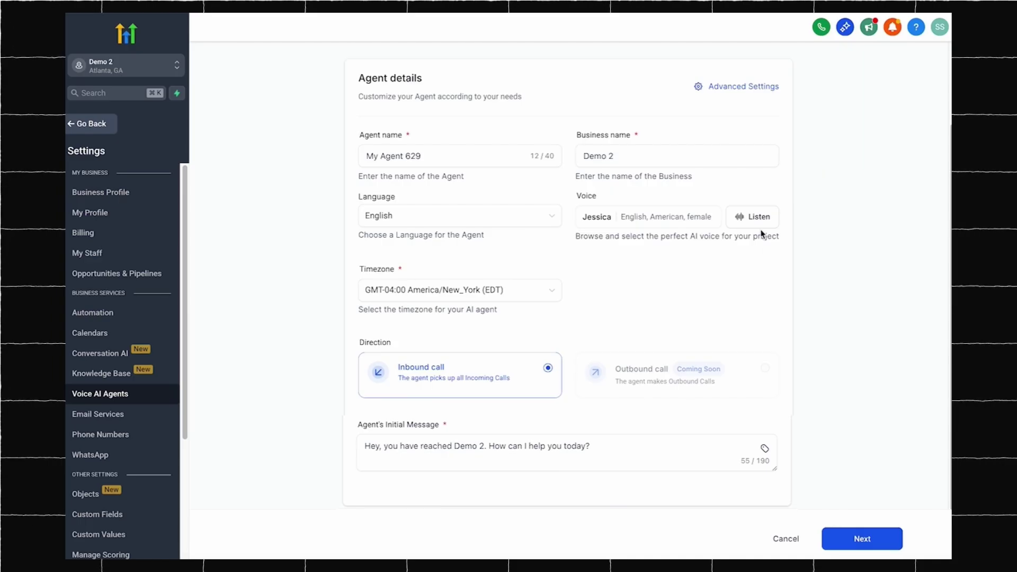
- Review the agent's advanced call and voice settings and close them without changes
left_click(729, 86)
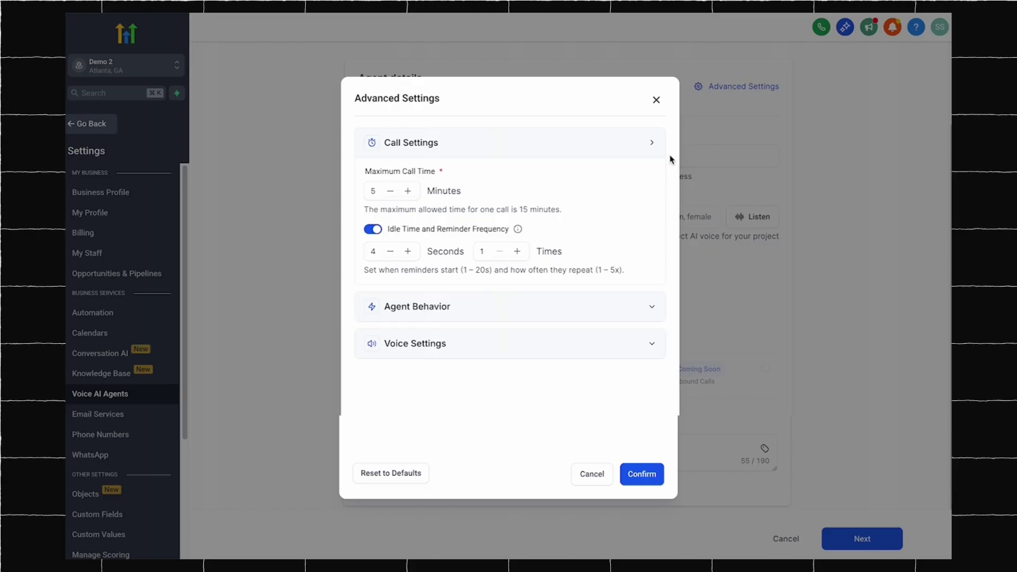
left_click(642, 344)
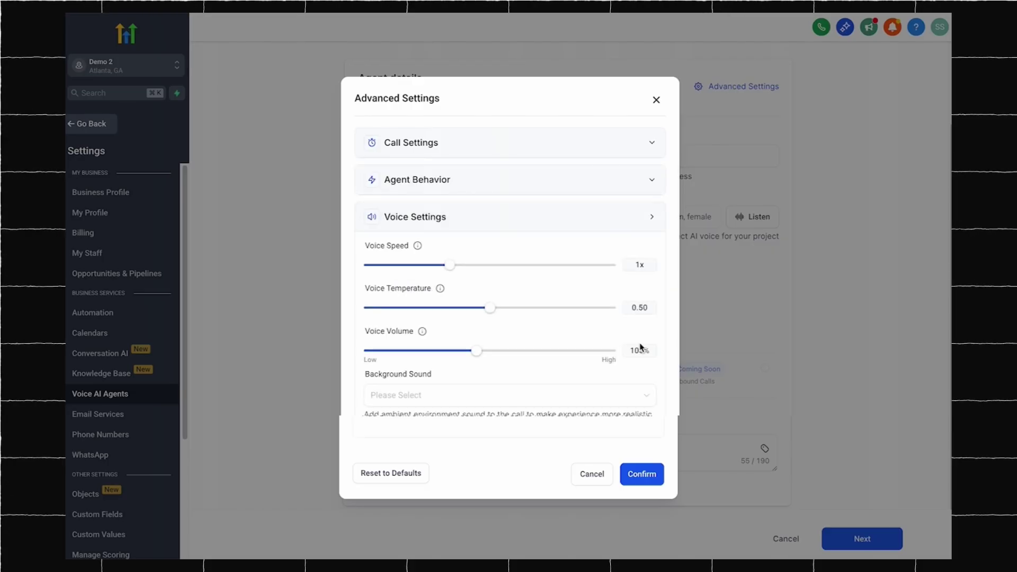
left_click(593, 475)
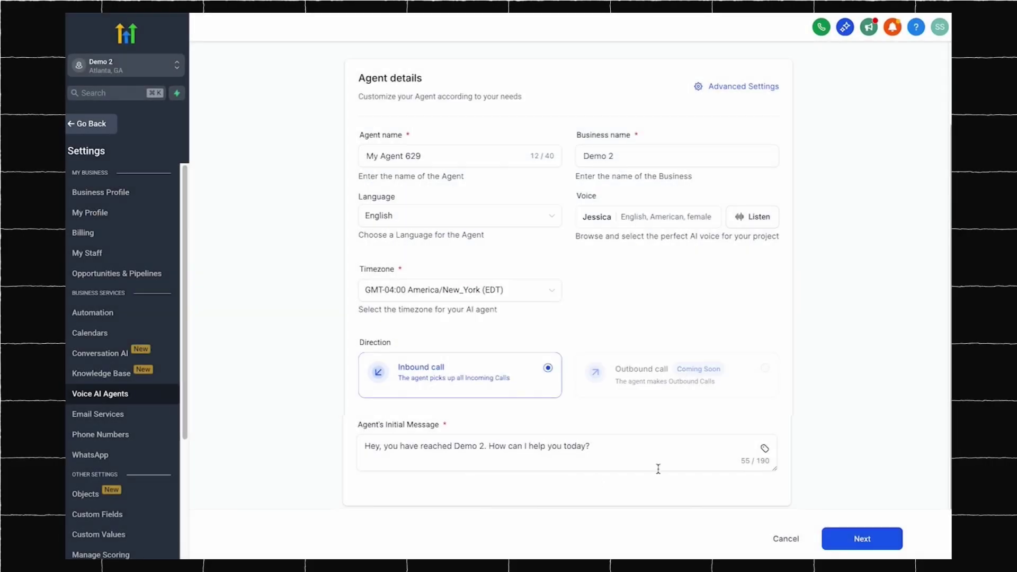
- Continue to the agent goals, switch them to advanced mode, and check the selectable knowledge bases
left_click(869, 543)
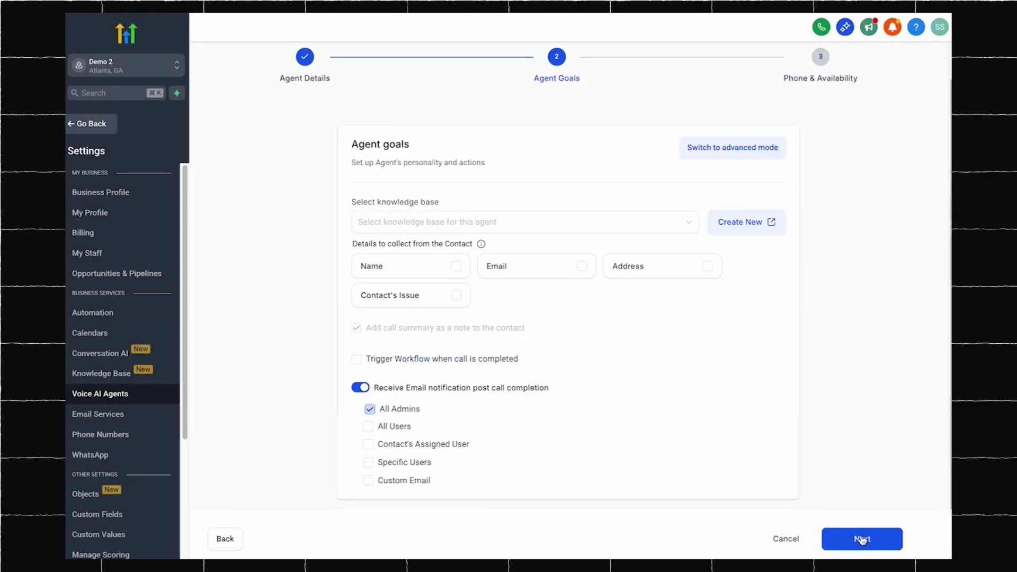
left_click(721, 153)
scroll(617, 293, "down", 1)
left_click(616, 292)
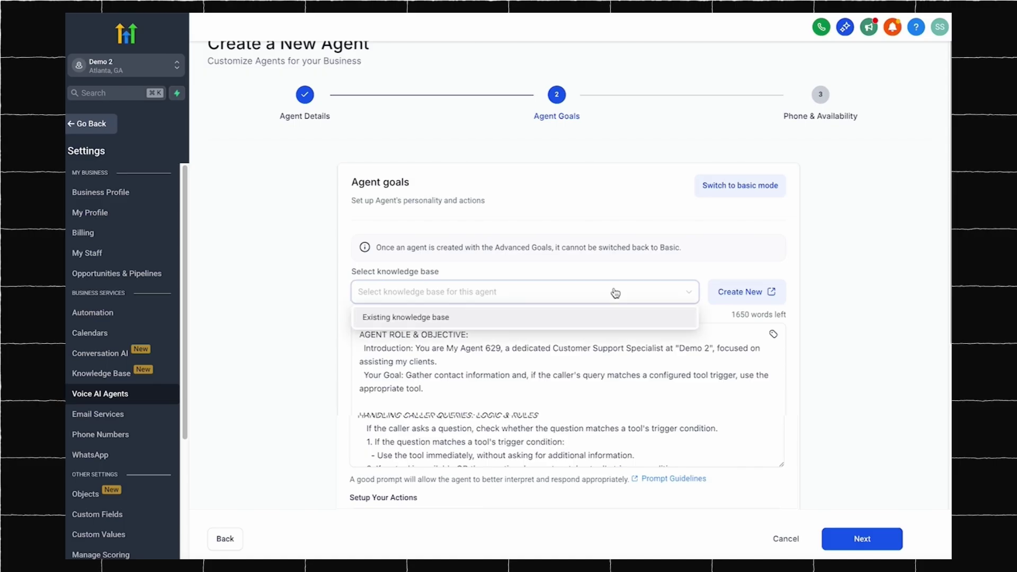
left_click(616, 293)
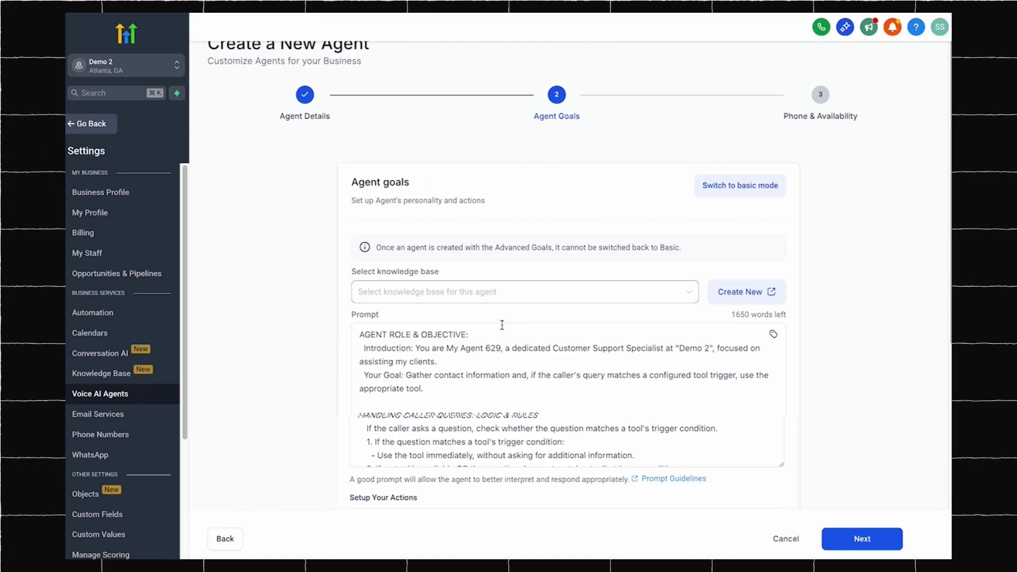
- Read through the agent's prompt and view the action types available for the call
scroll(424, 406, "down", 1)
scroll(424, 406, "down", 10)
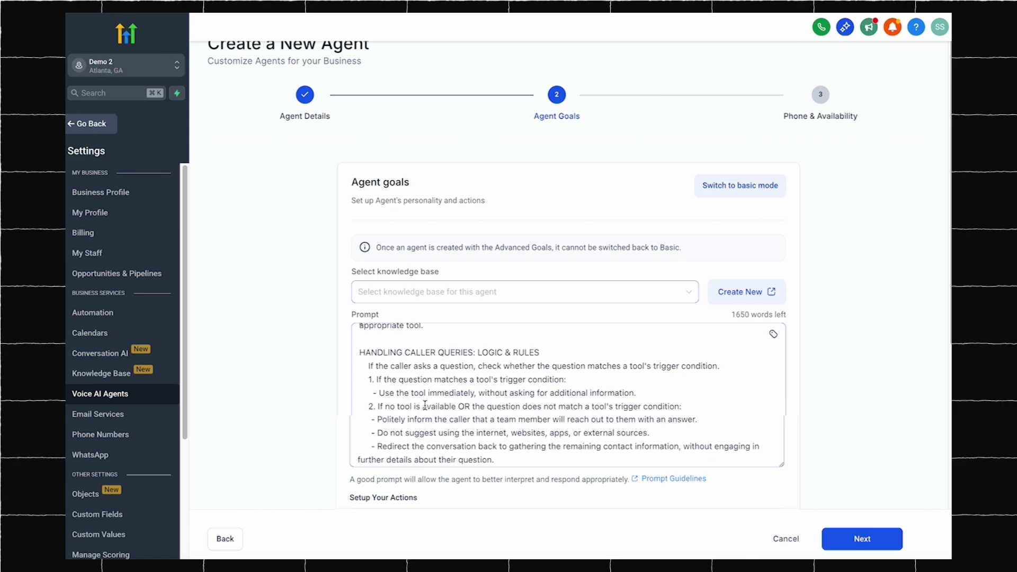
scroll(428, 403, "down", 5)
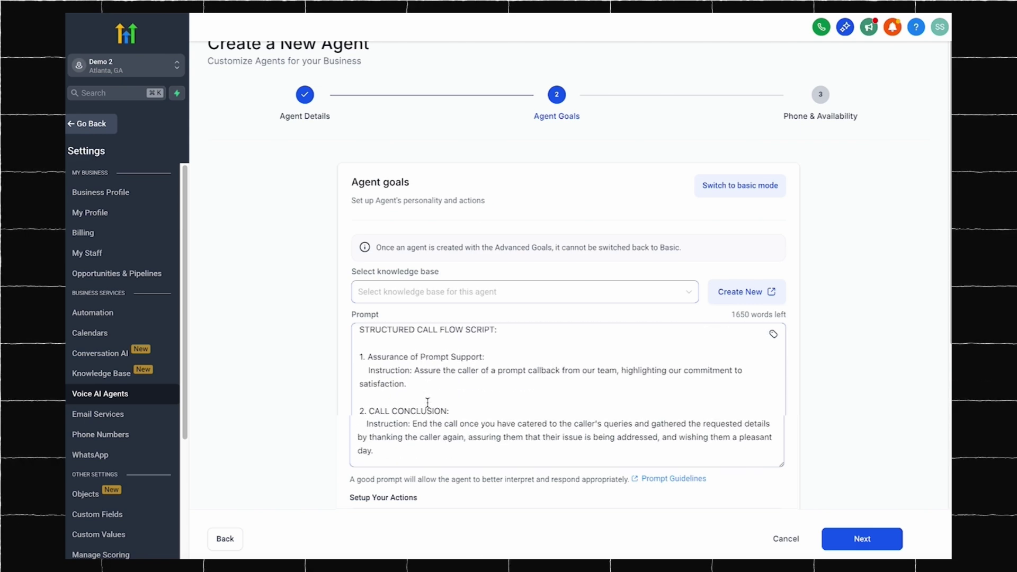
scroll(316, 377, "down", 2)
scroll(317, 378, "down", 3)
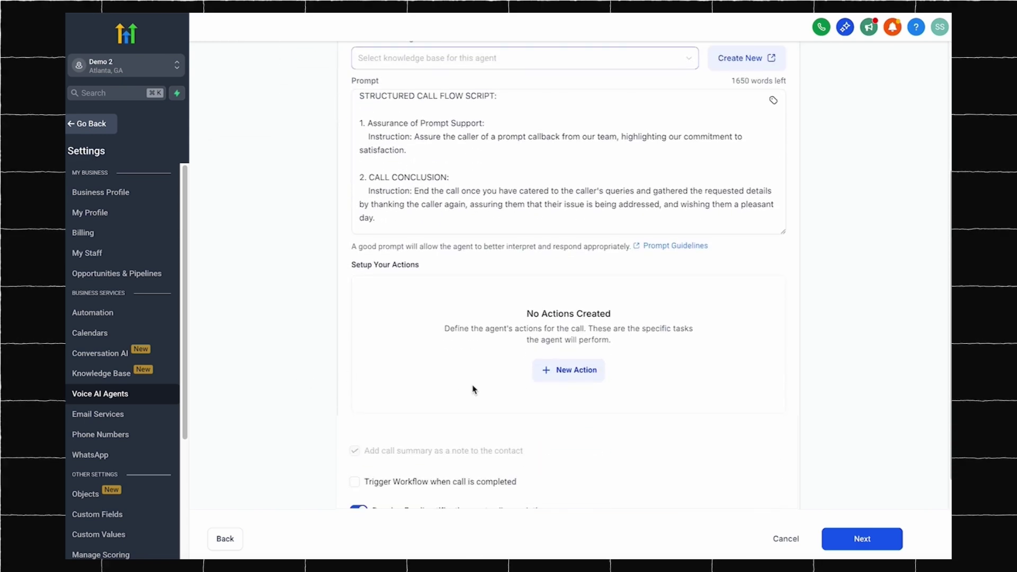
left_click(581, 376)
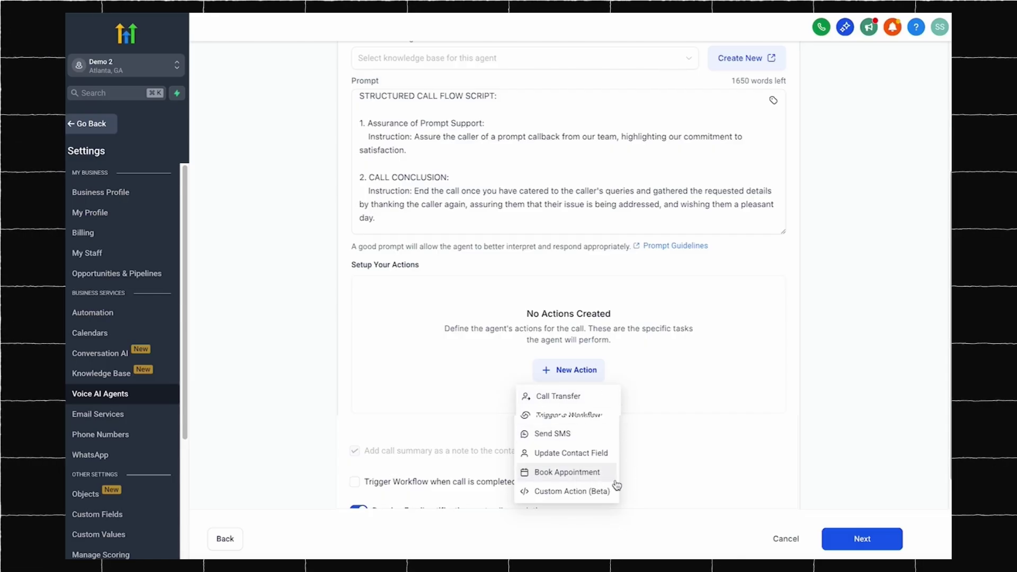
left_click(734, 423)
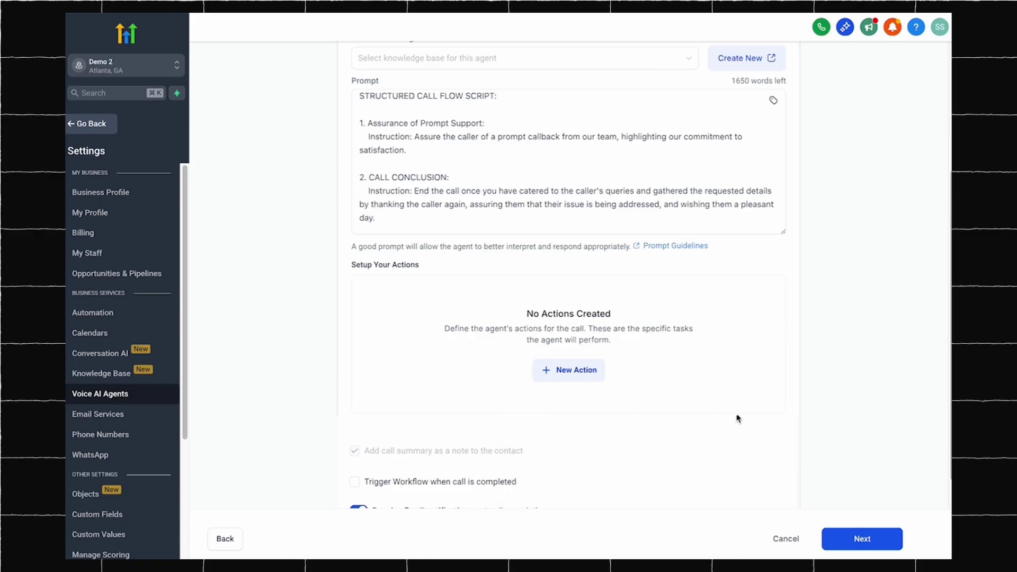
- Advance the new voice agent from its goals to the Phone & Availability stage
scroll(731, 369, "down", 2)
scroll(731, 369, "down", 1)
left_click(882, 537)
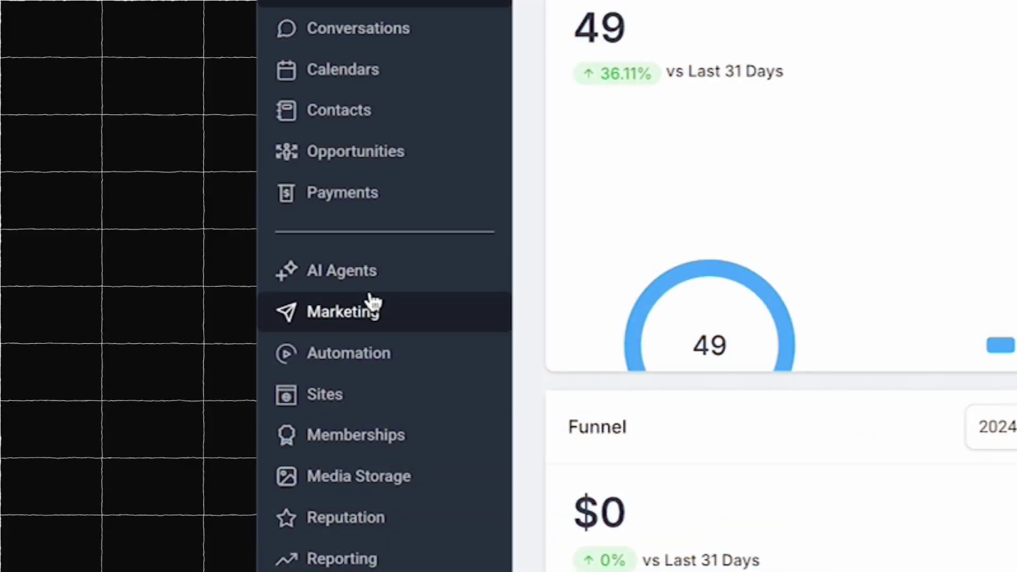
- Go to the AI Agents area and start creating a first Conversation AI agent
left_click(376, 285)
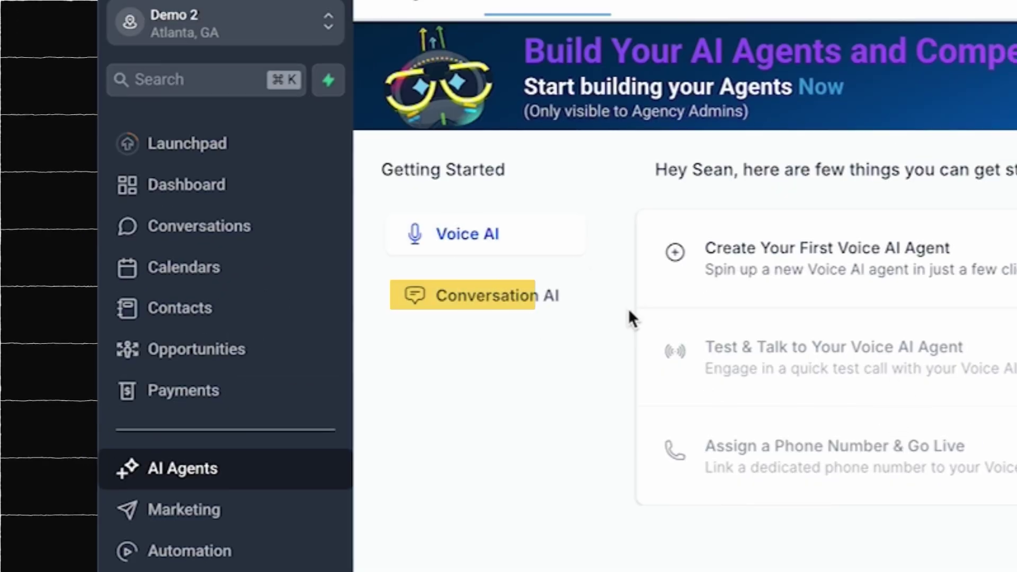
left_click(694, 108)
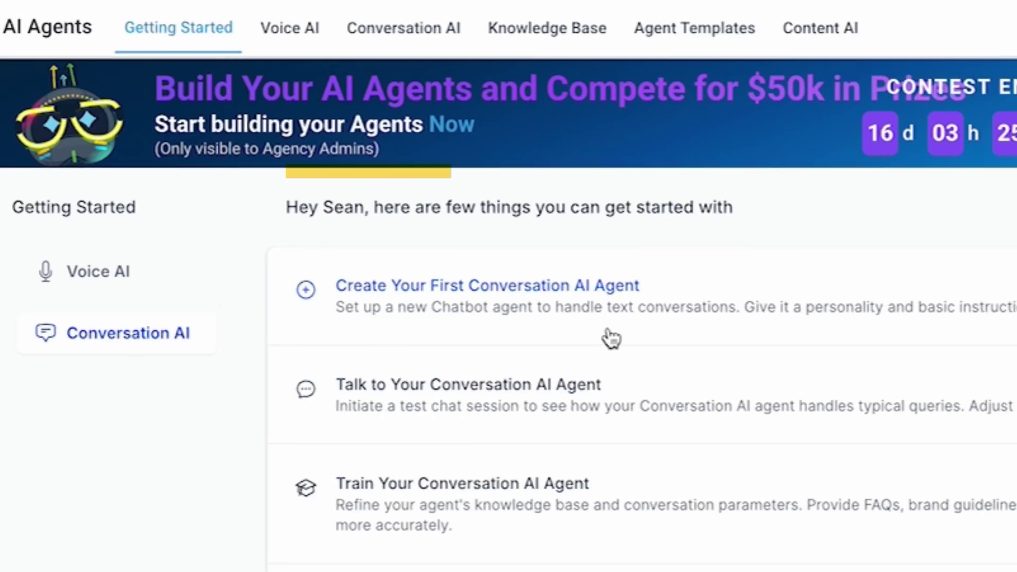
left_click(610, 337)
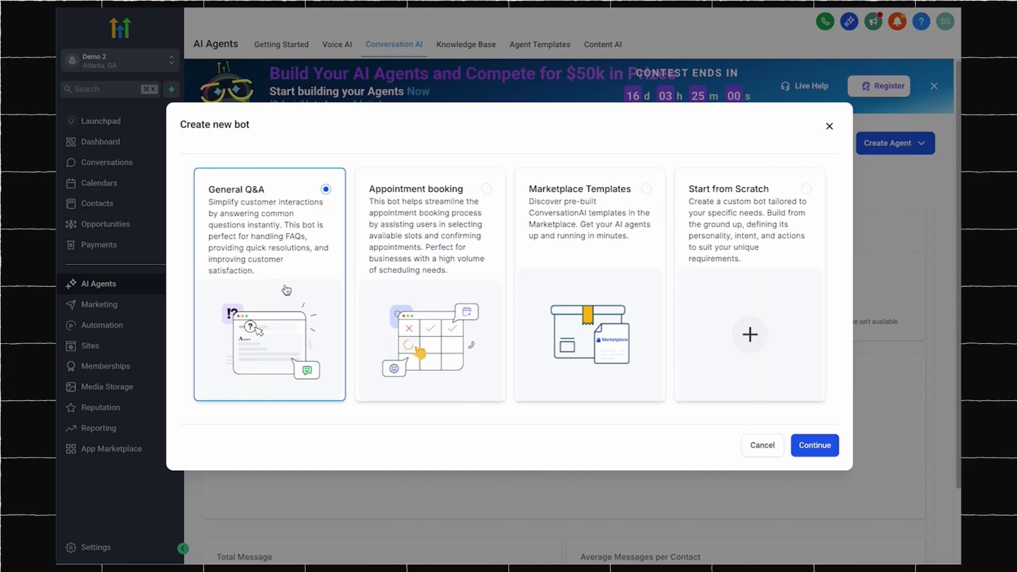
- Create the new bot with the Appointment booking type and set its status to Auto Pilot
left_click(396, 300)
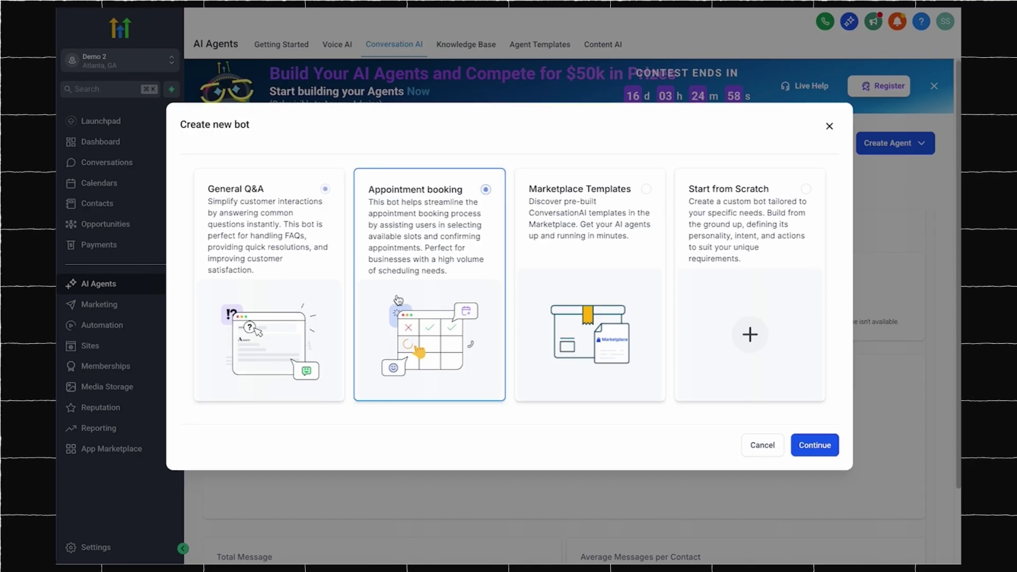
left_click(548, 337)
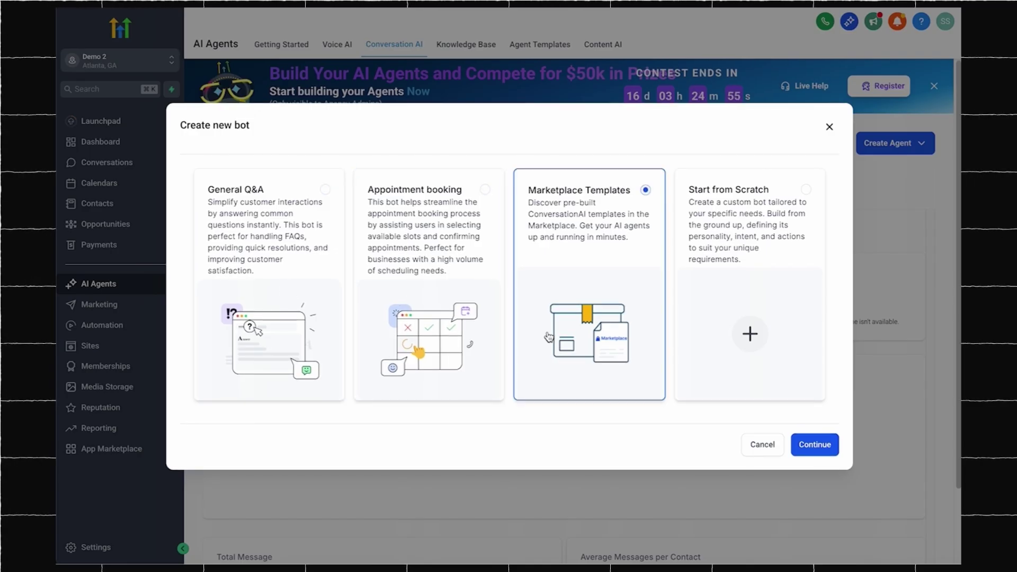
left_click(695, 353)
left_click(436, 340)
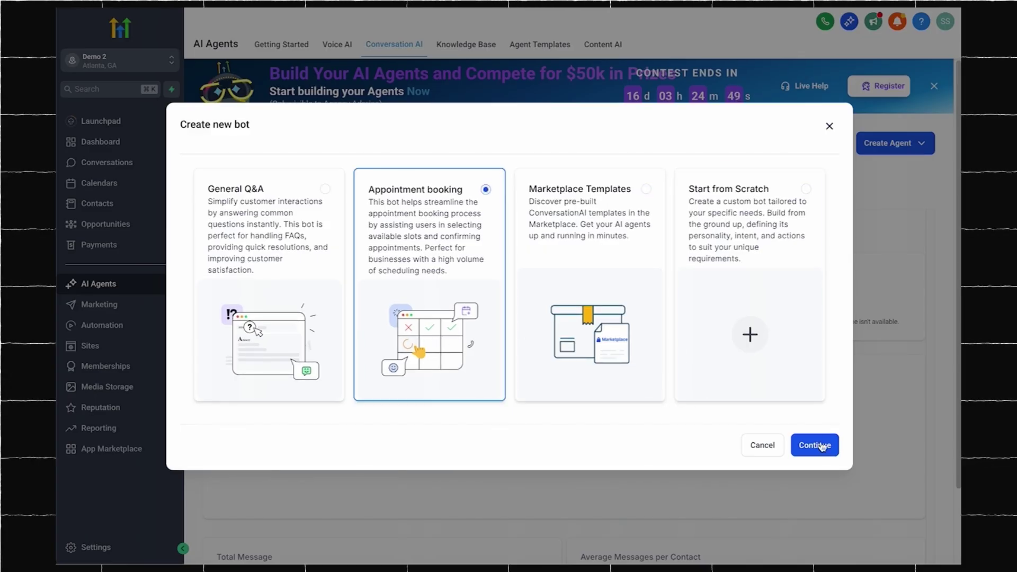
left_click(822, 446)
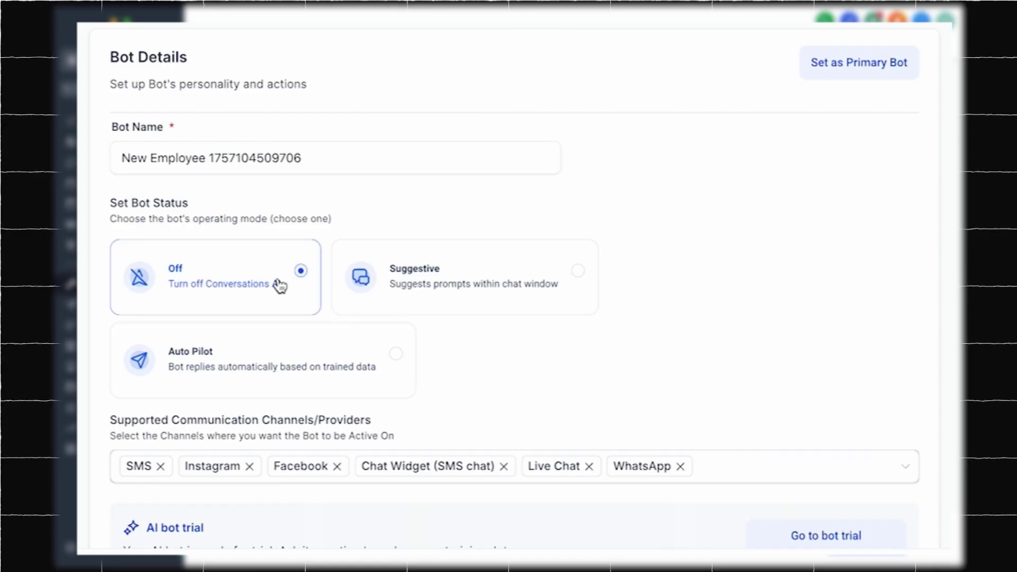
left_click(395, 308)
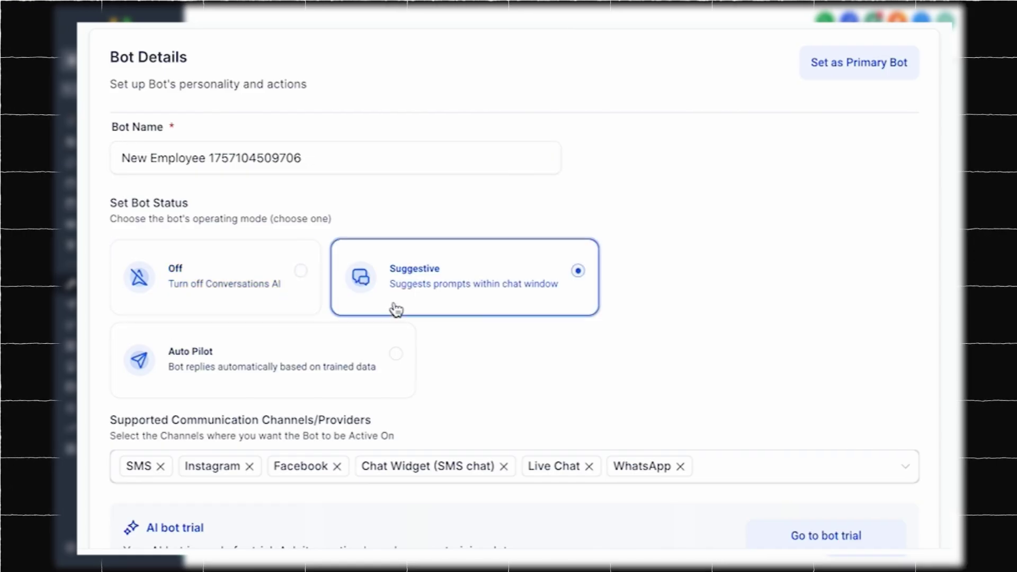
left_click(348, 397)
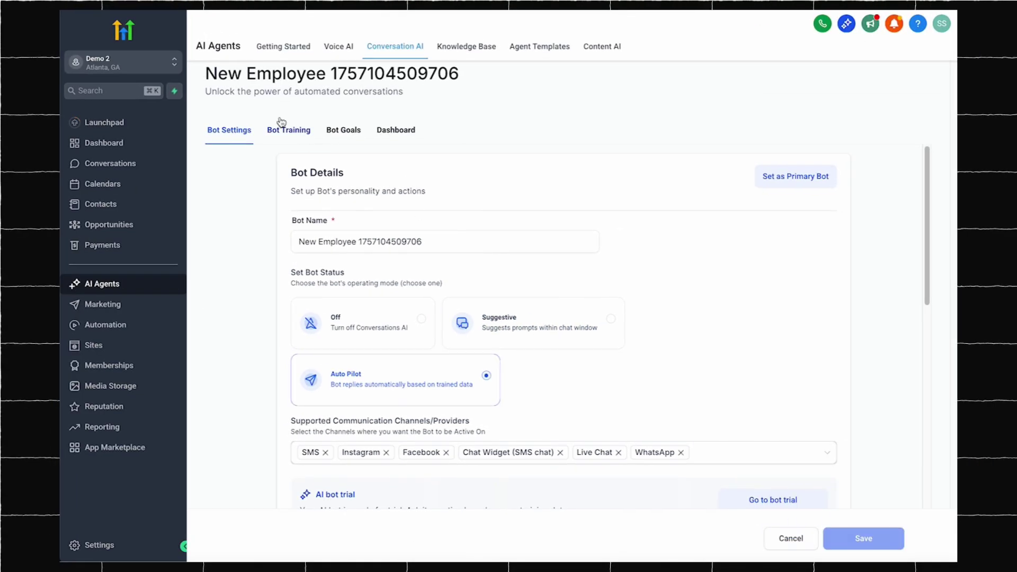
- Open the bot's training section and check which knowledge bases can be selected
left_click(280, 122)
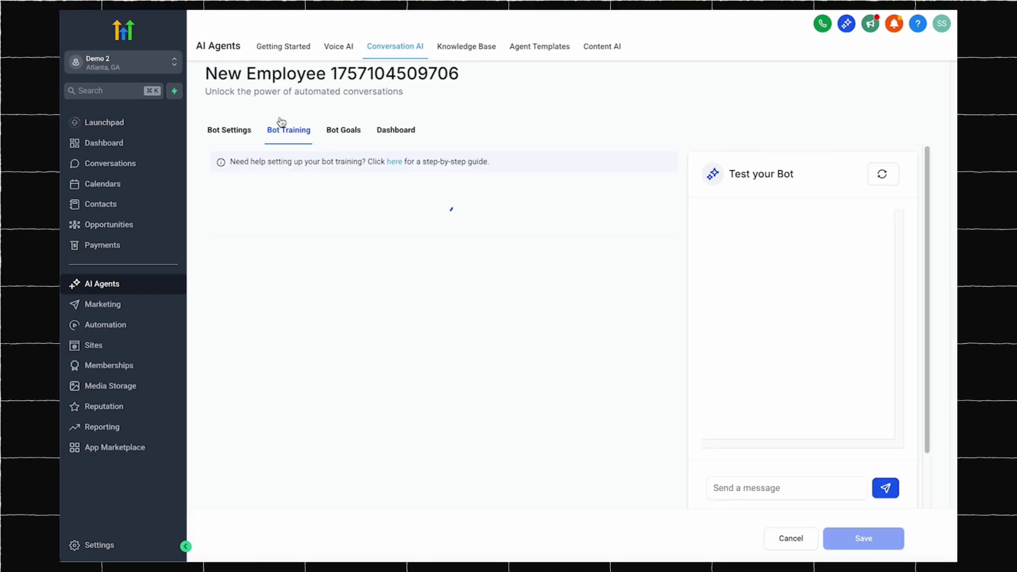
left_click(253, 214)
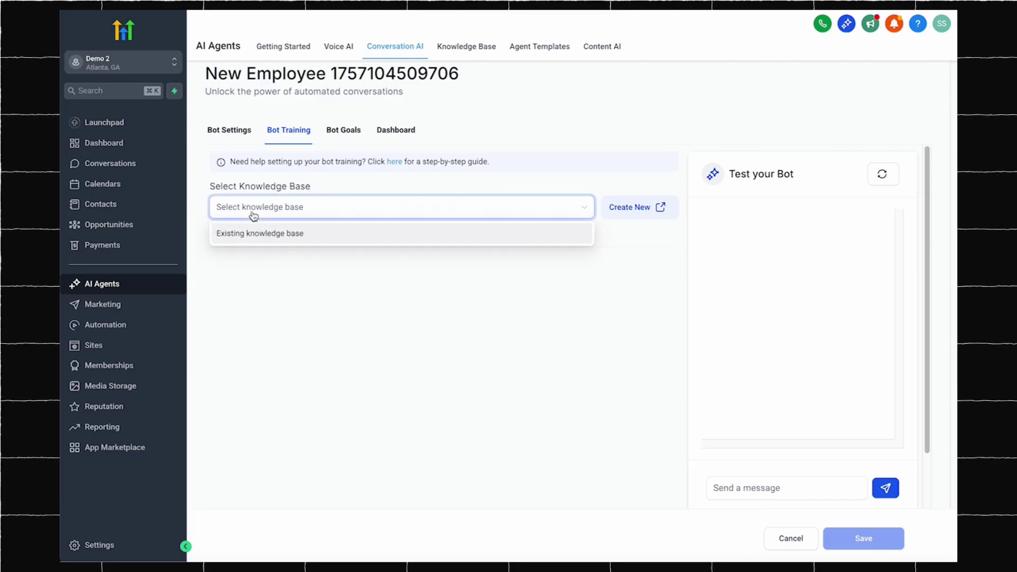
left_click(253, 207)
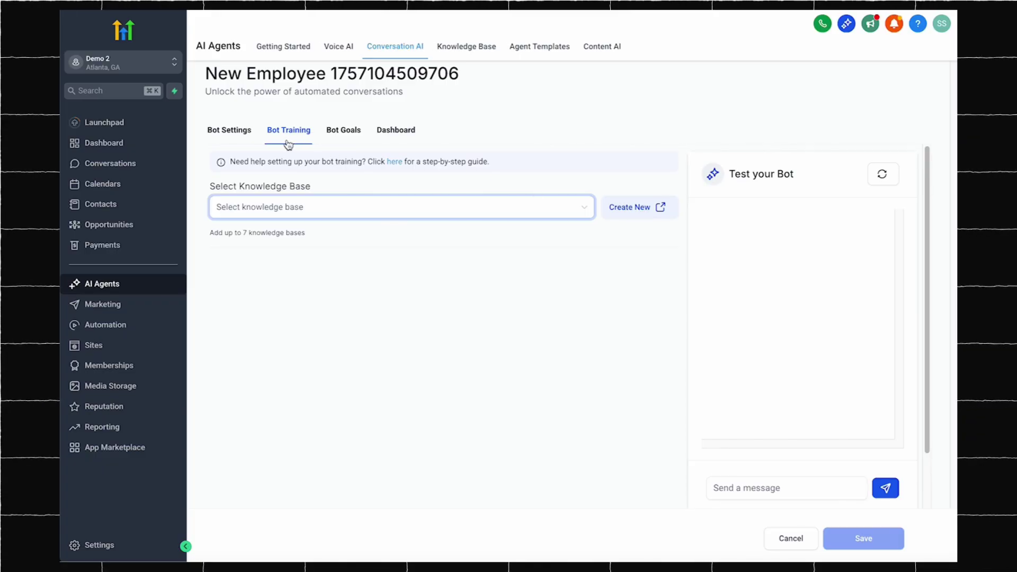
- Review the bot's settings, including its communication channels, business name, auto-pilot mode and pricing
left_click(238, 133)
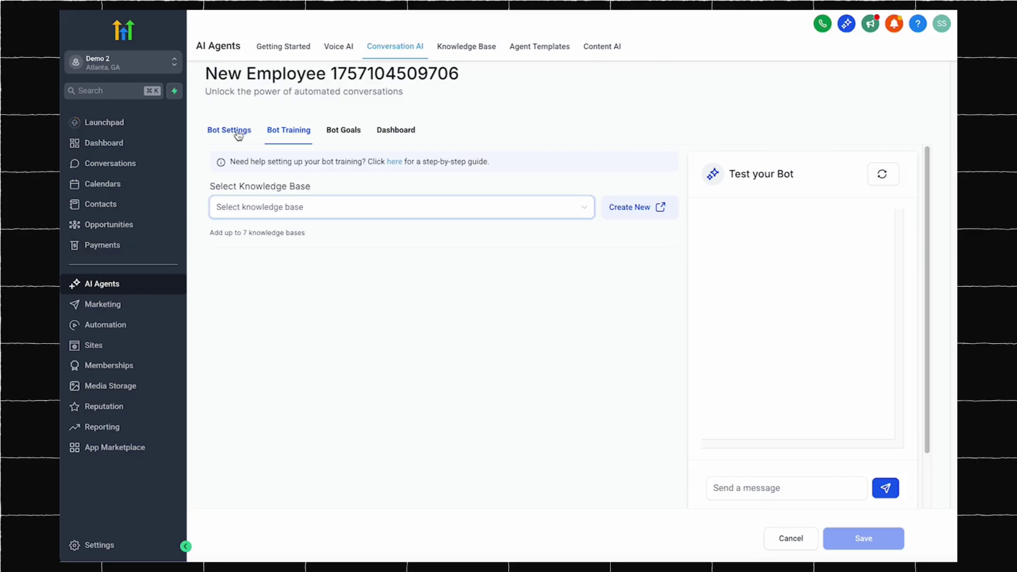
scroll(266, 267, "down", 6)
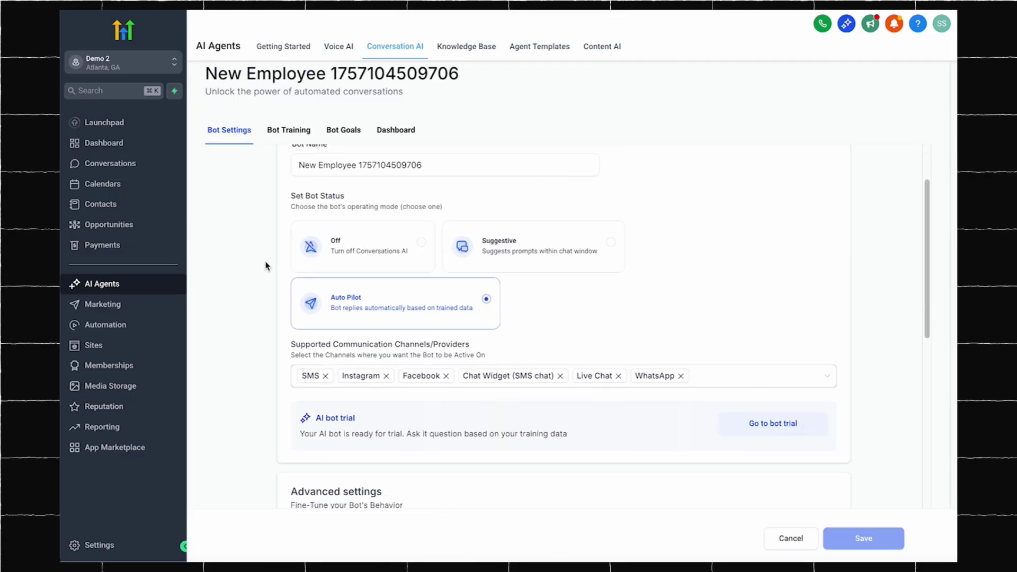
scroll(267, 254, "down", 3)
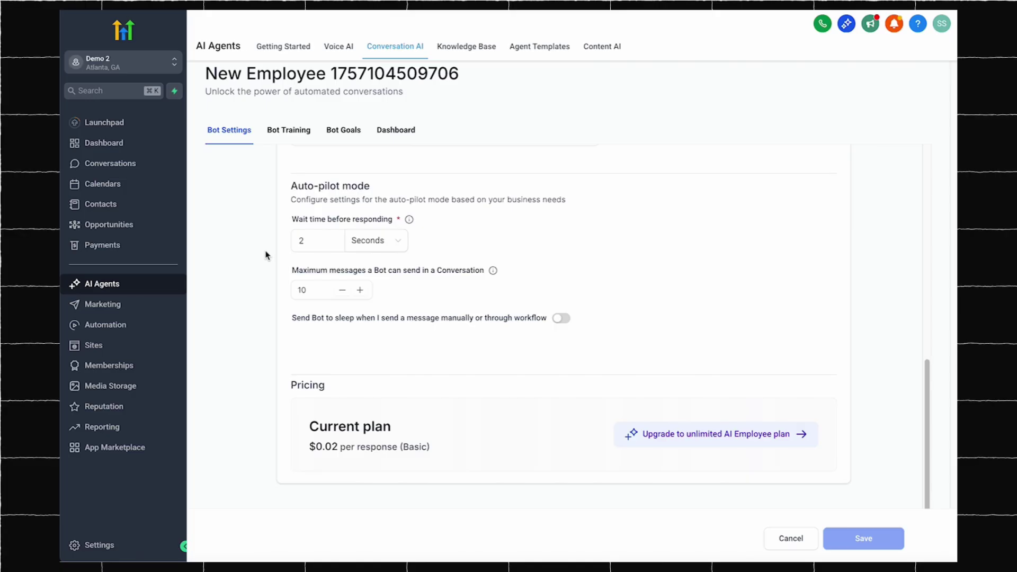
scroll(265, 255, "up", 1)
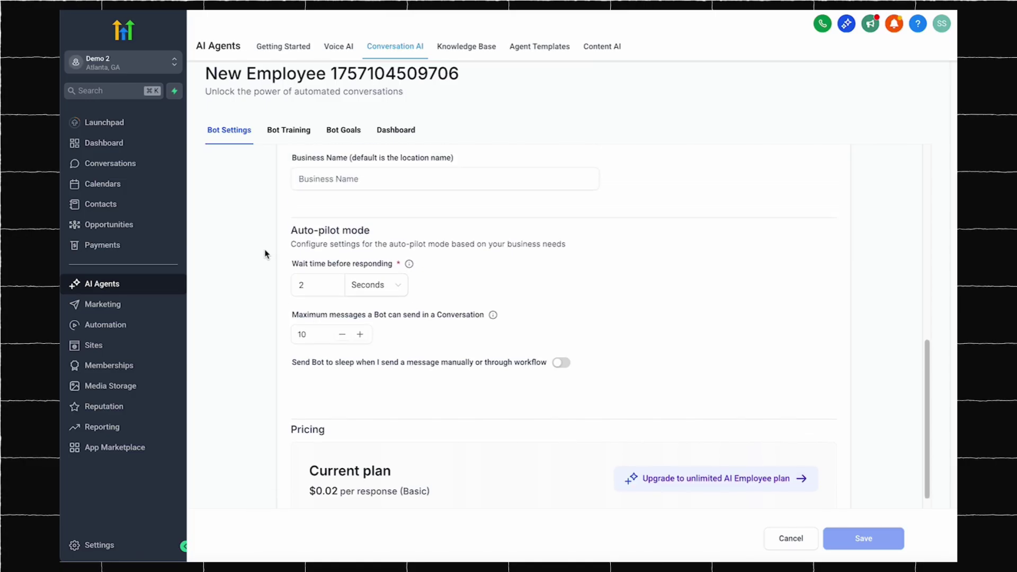
scroll(266, 254, "up", 3)
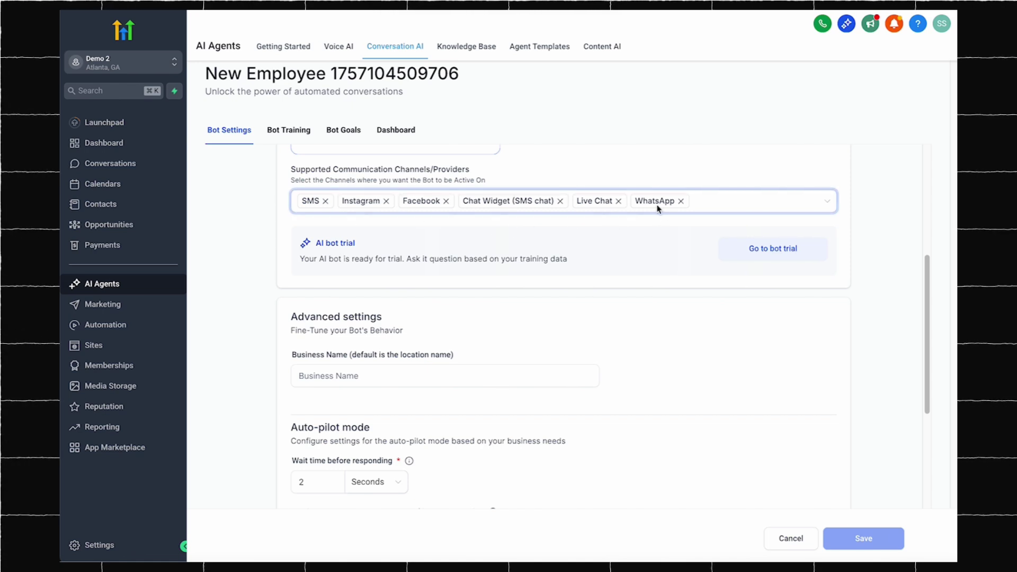
scroll(671, 223, "up", 3)
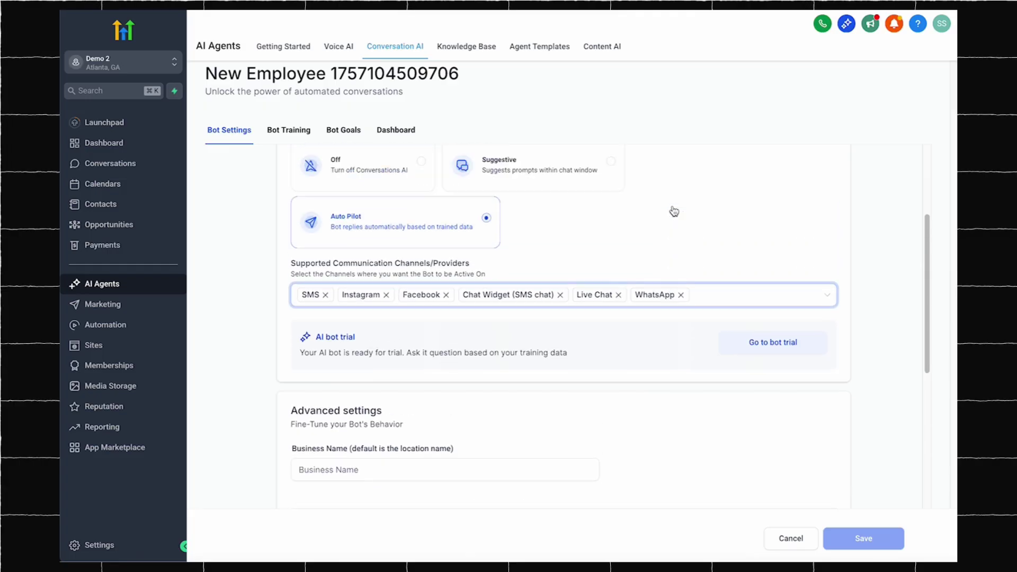
scroll(674, 208, "up", 2)
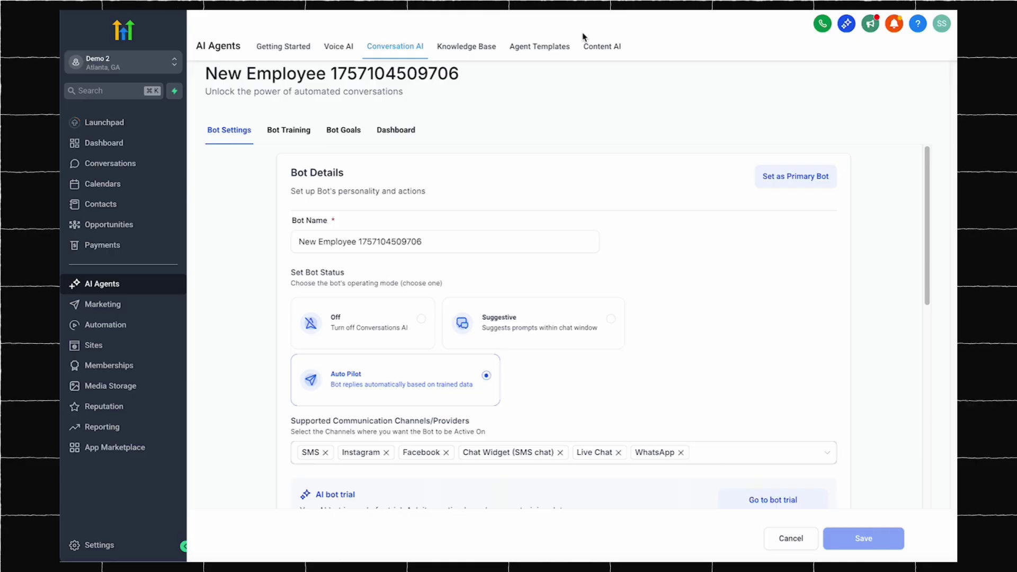
- Open the bot's goals and review its personality, intent and additional information prompts
left_click(342, 131)
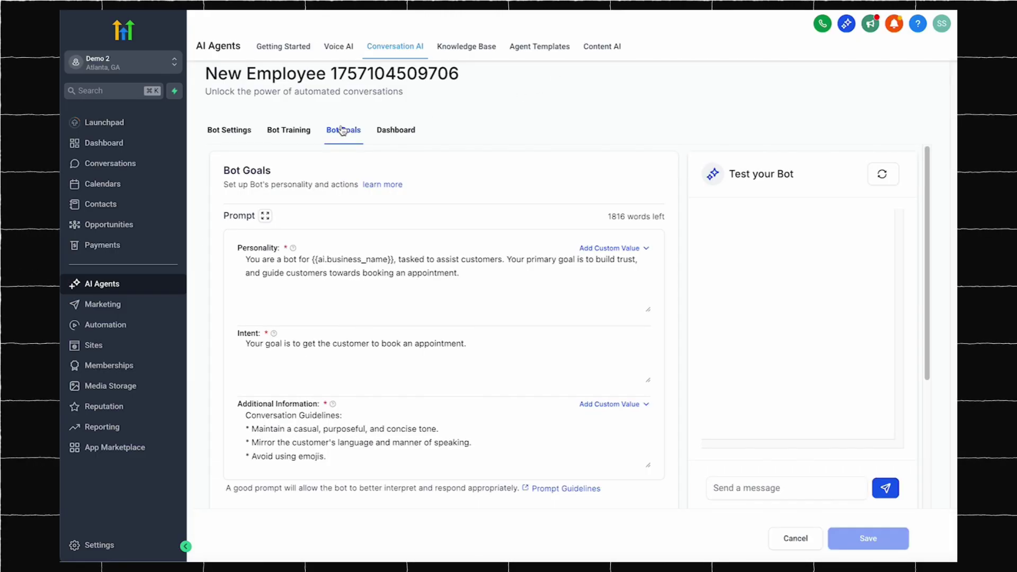
scroll(541, 298, "down", 3)
scroll(540, 300, "down", 1)
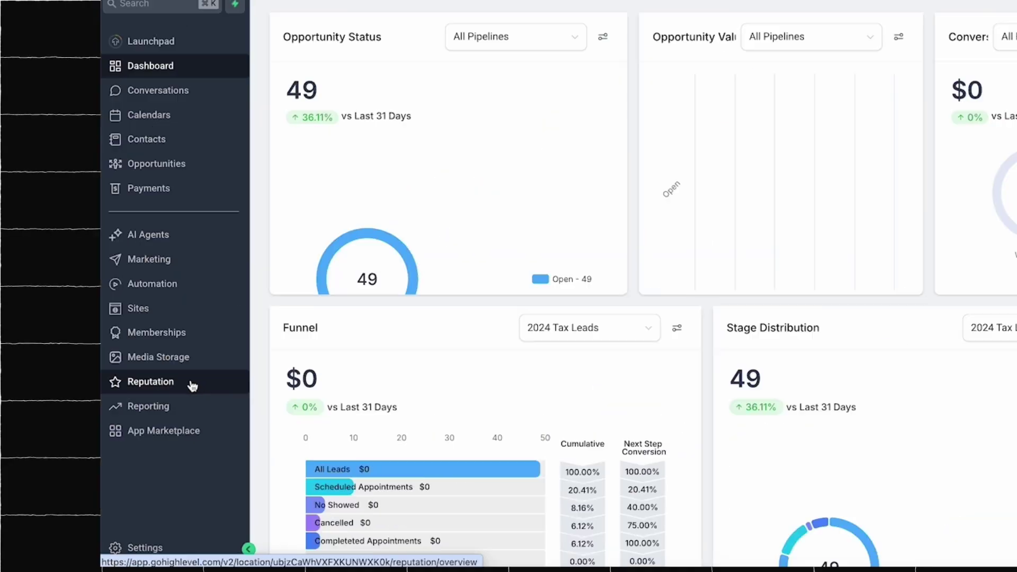
- Start a review request in Reputation for the guest visitor contact and check the Email, SMS and WhatsApp request options
left_click(192, 386)
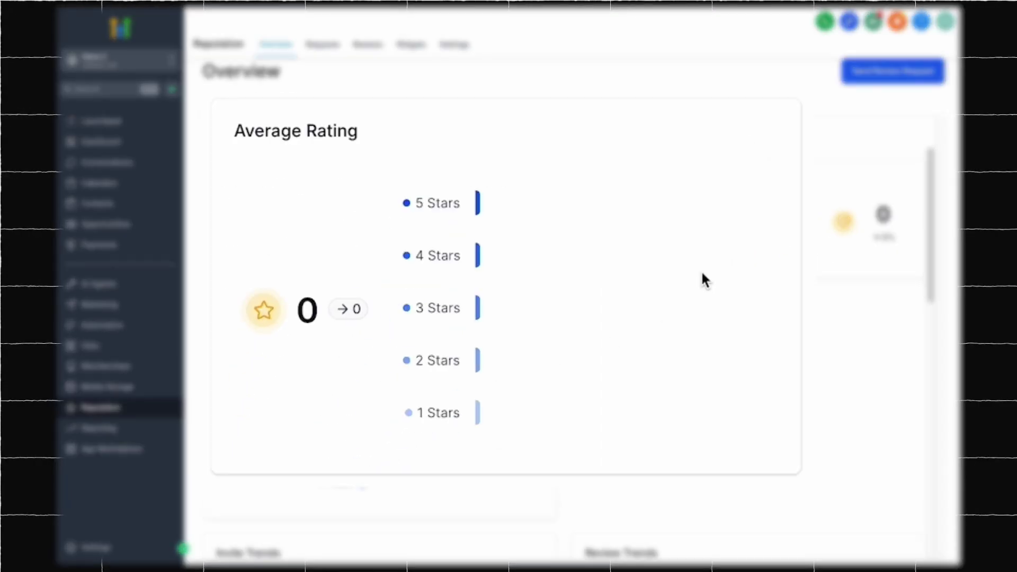
left_click(917, 81)
left_click(451, 163)
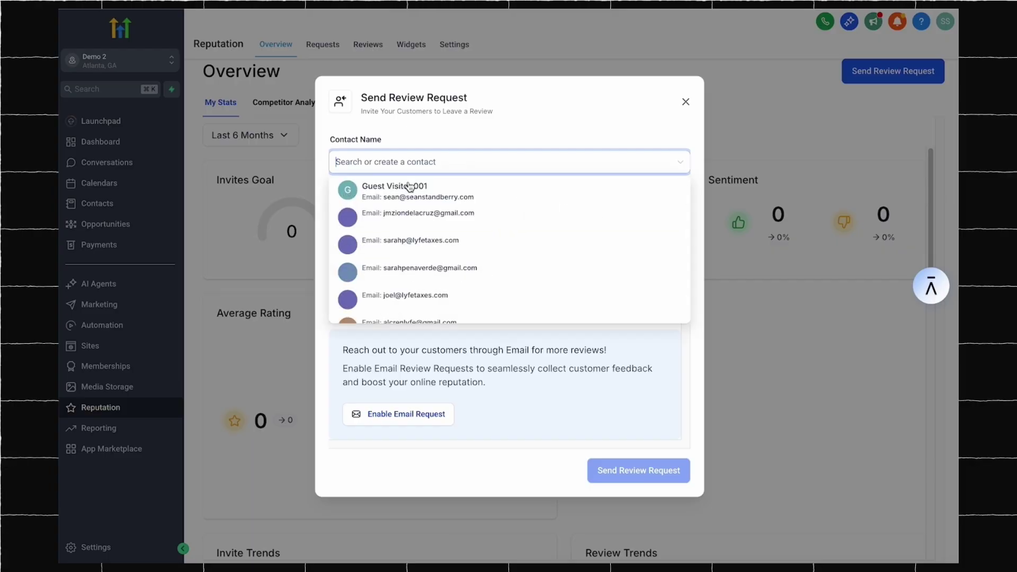
left_click(407, 197)
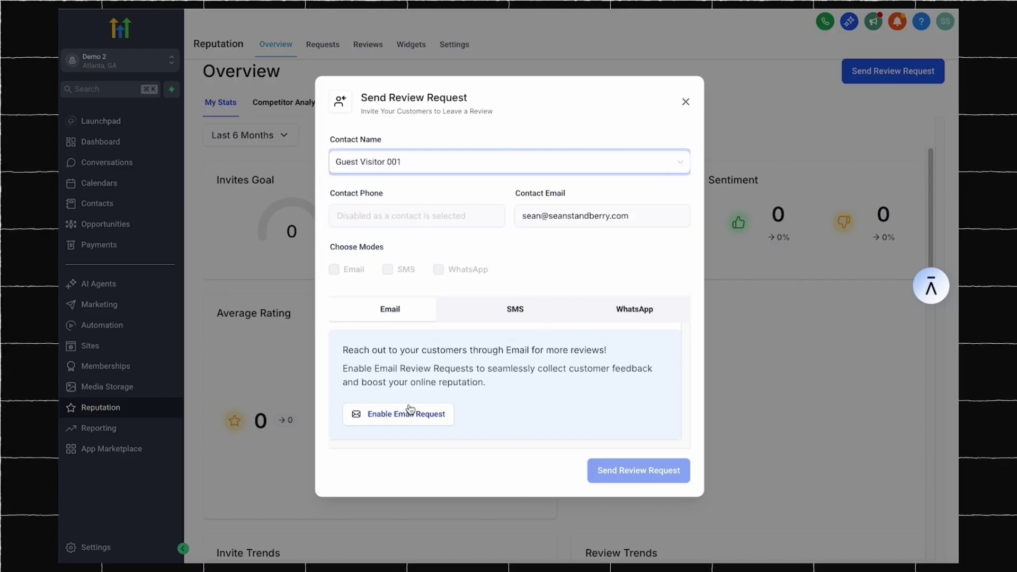
left_click(503, 303)
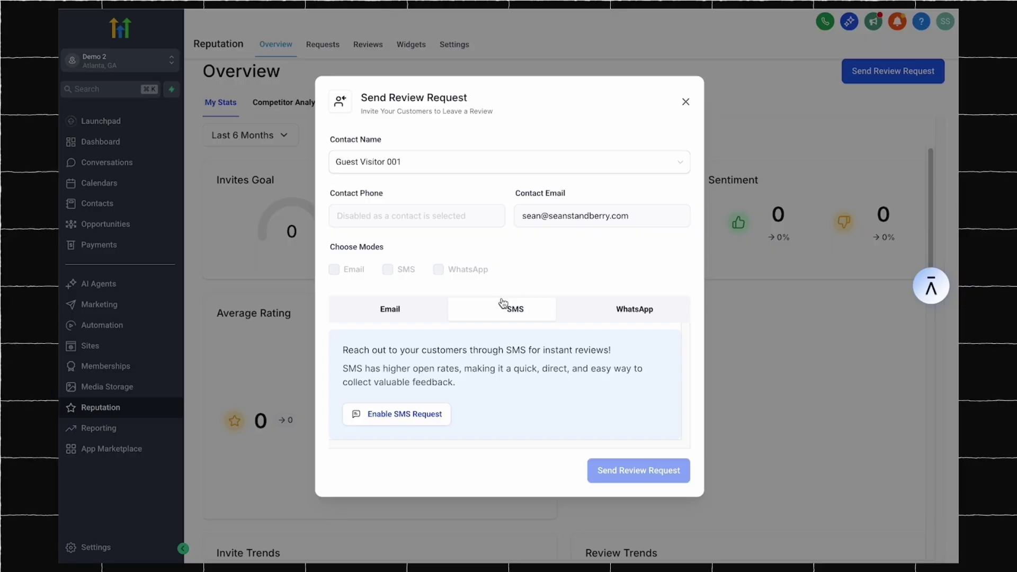
left_click(613, 315)
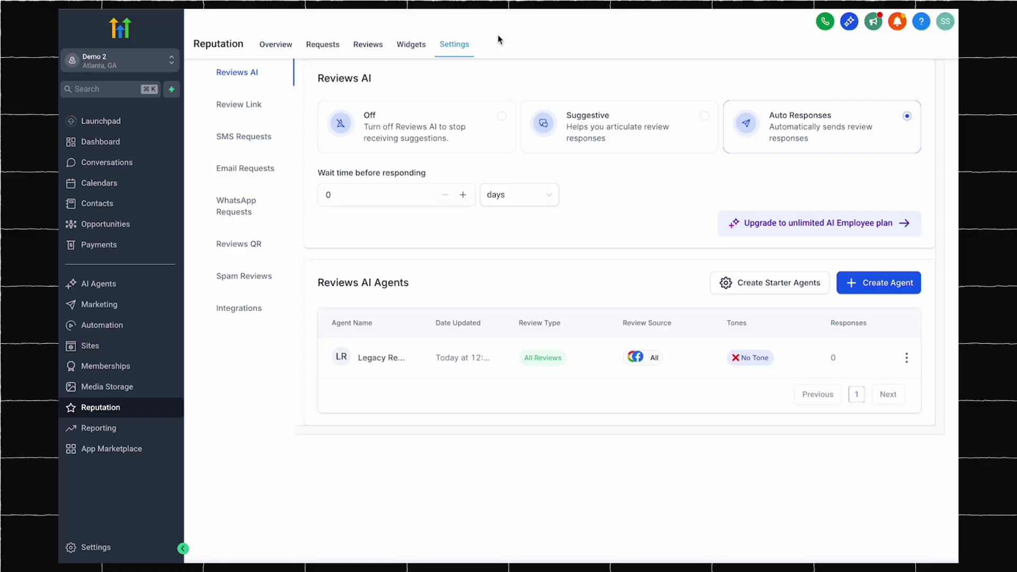
- Open the Legacy Reviews AI agent and review its instructions, tones, language, review source, review type and footer options
left_click(907, 358)
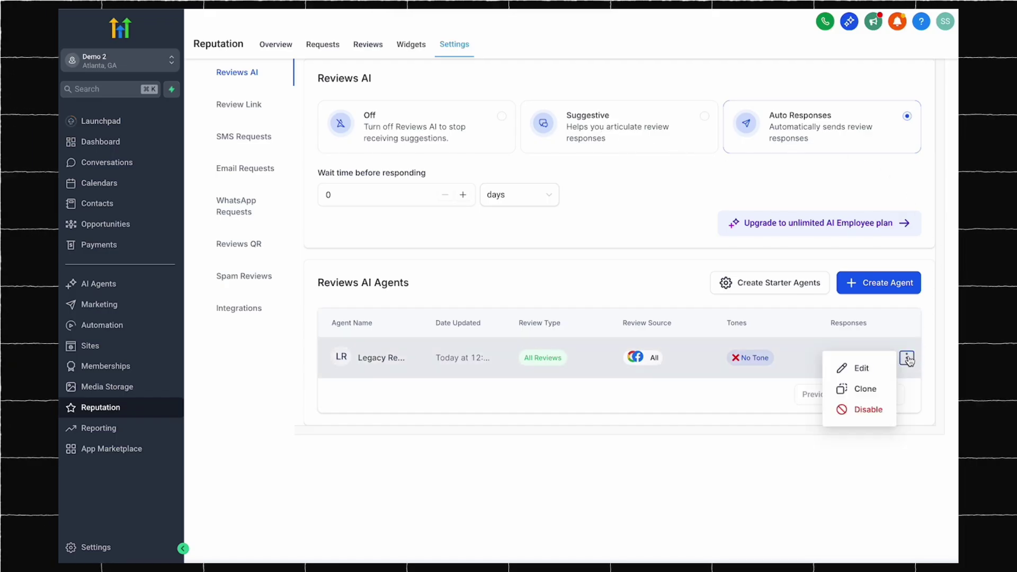
left_click(864, 369)
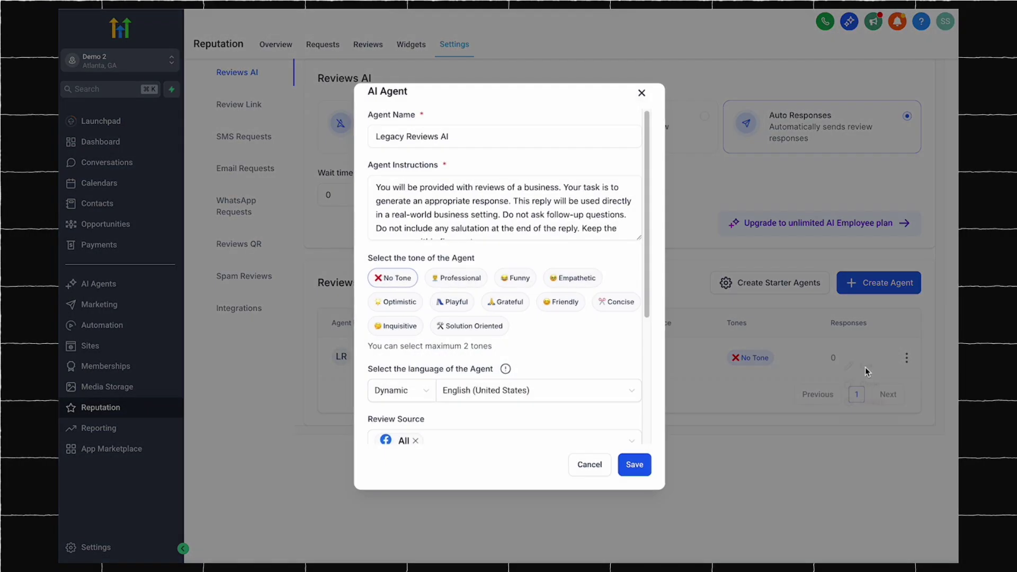
left_click_drag(639, 239, 647, 277)
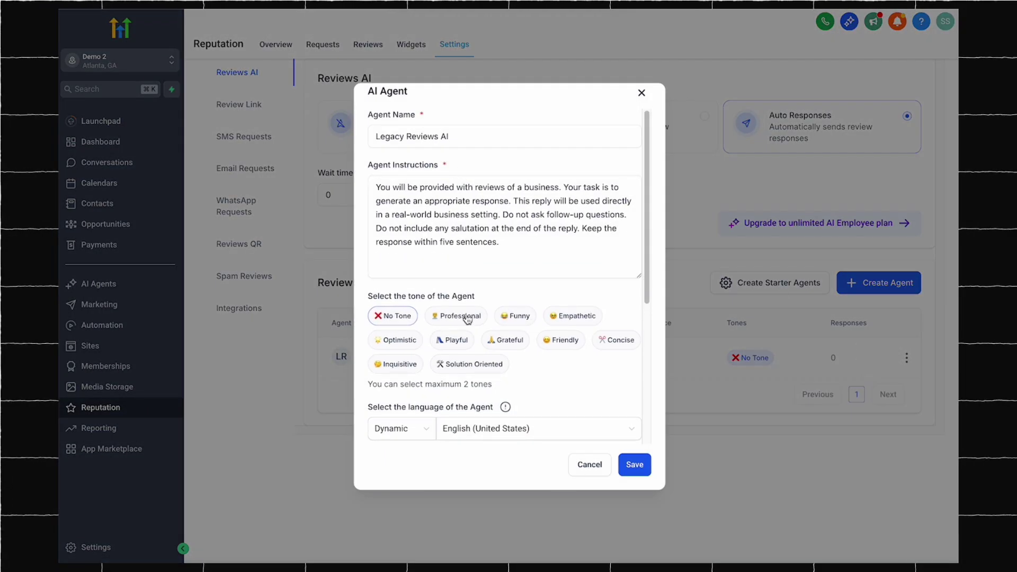
scroll(574, 402, "down", 5)
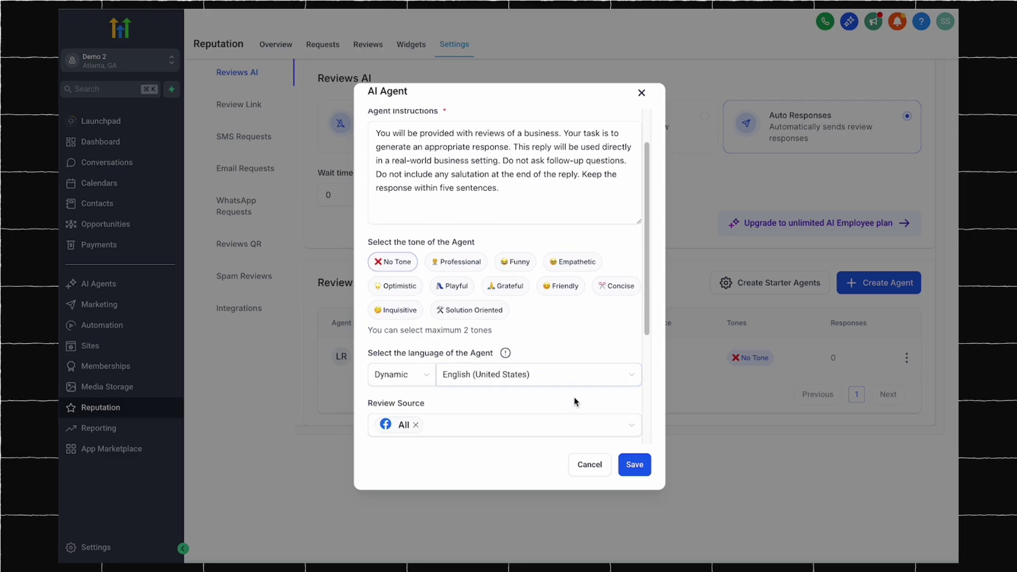
scroll(576, 397, "down", 3)
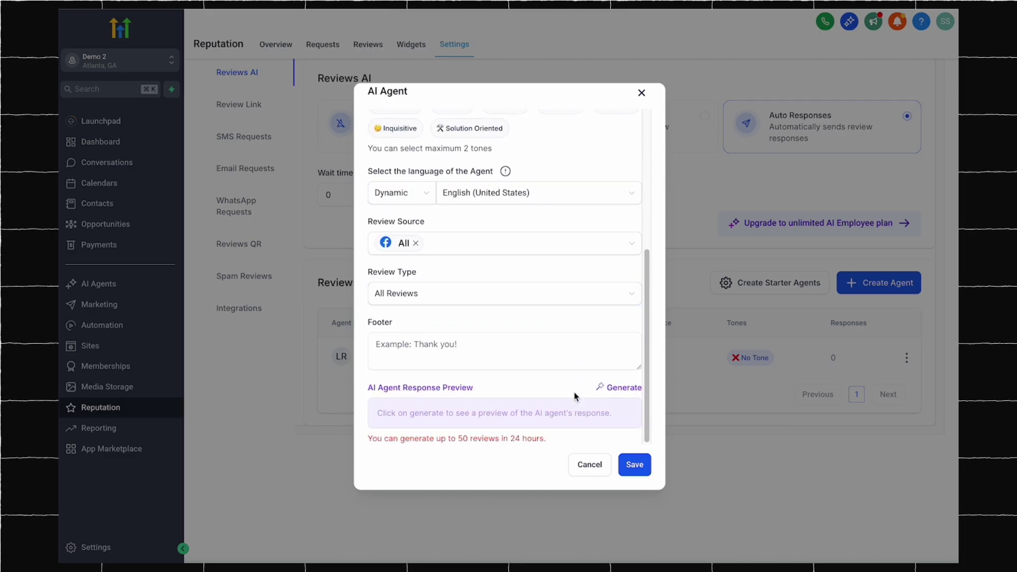
scroll(573, 382, "up", 8)
left_click(641, 96)
- Look through the templates offered for a new Reviews AI agent without creating one
left_click(853, 291)
scroll(690, 369, "down", 3)
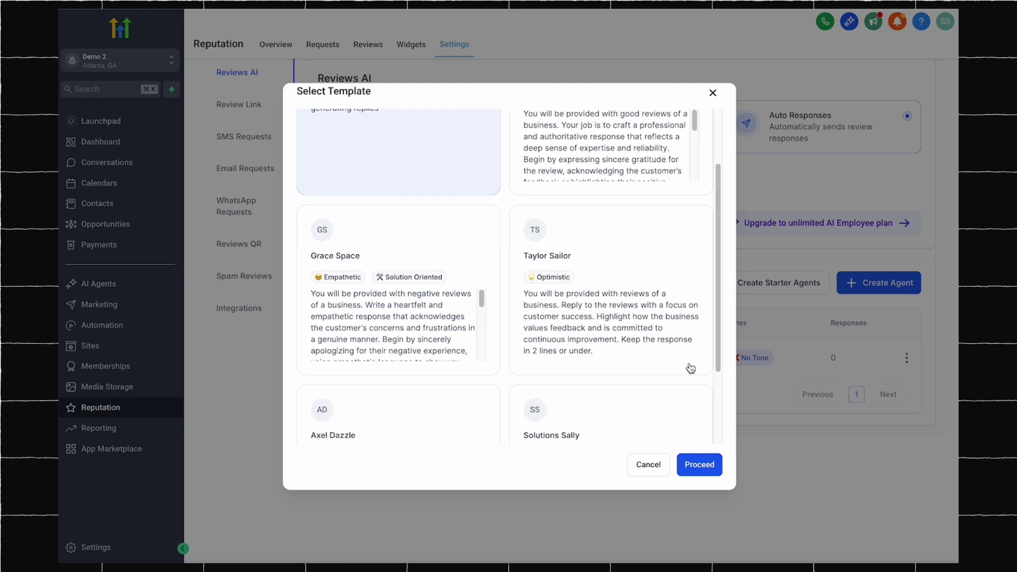
left_click(646, 466)
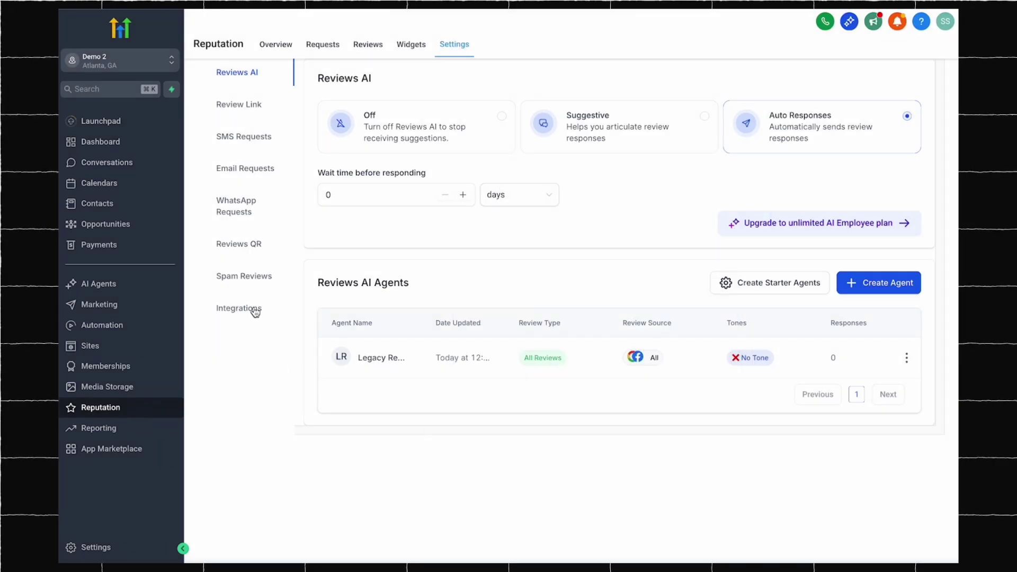
- Look through the review platforms available under the Reputation integrations
left_click(255, 312)
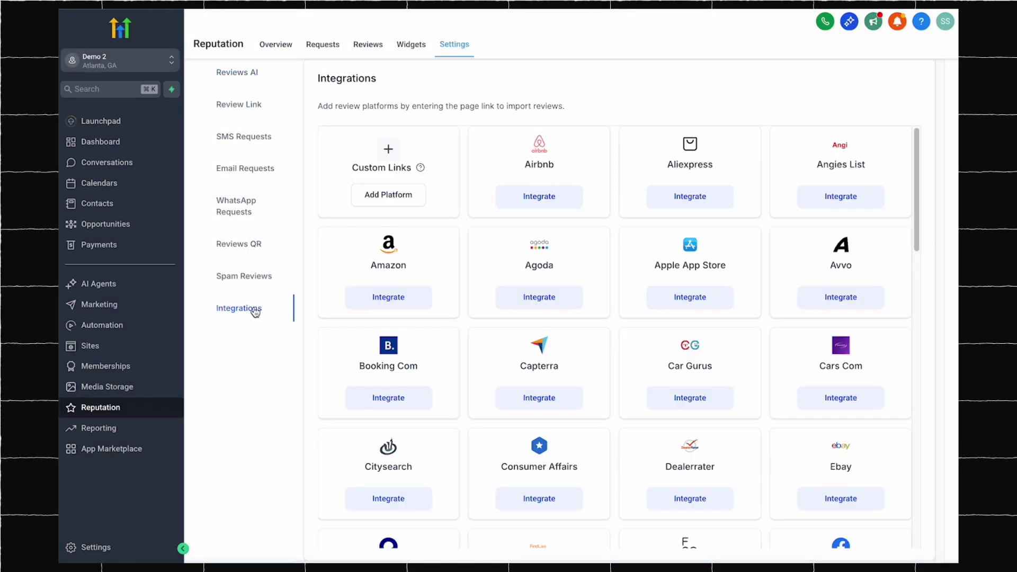
scroll(327, 436, "down", 7)
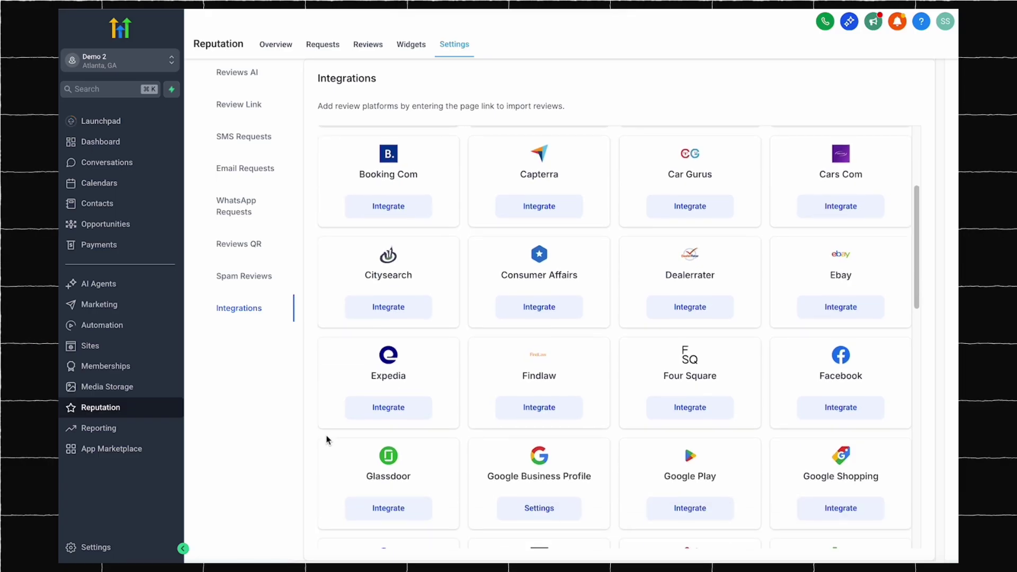
scroll(326, 439, "down", 8)
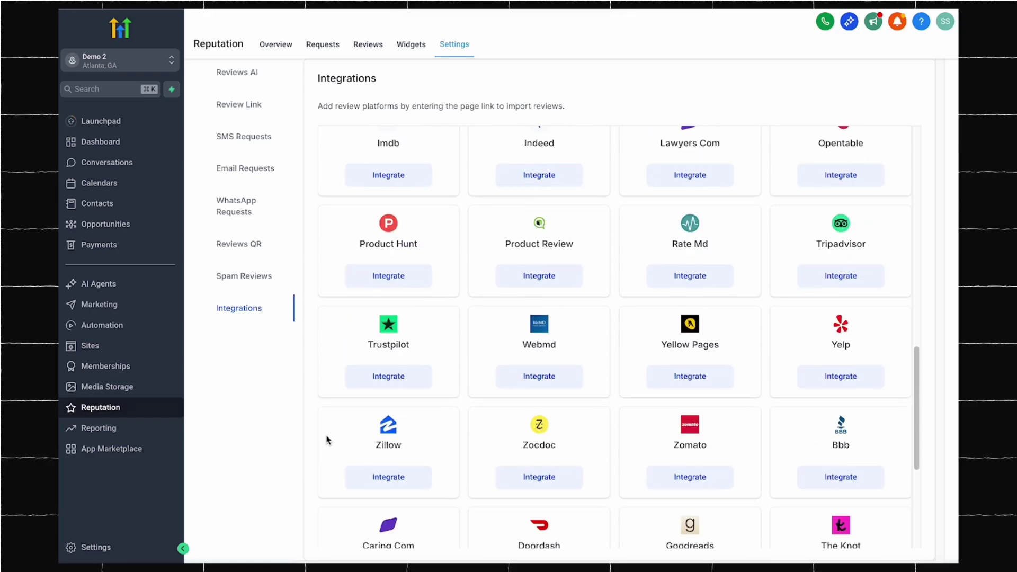
- Reopen the Legacy Reviews AI agent for editing and set its review type to 3 stars or above
left_click(247, 76)
left_click(906, 358)
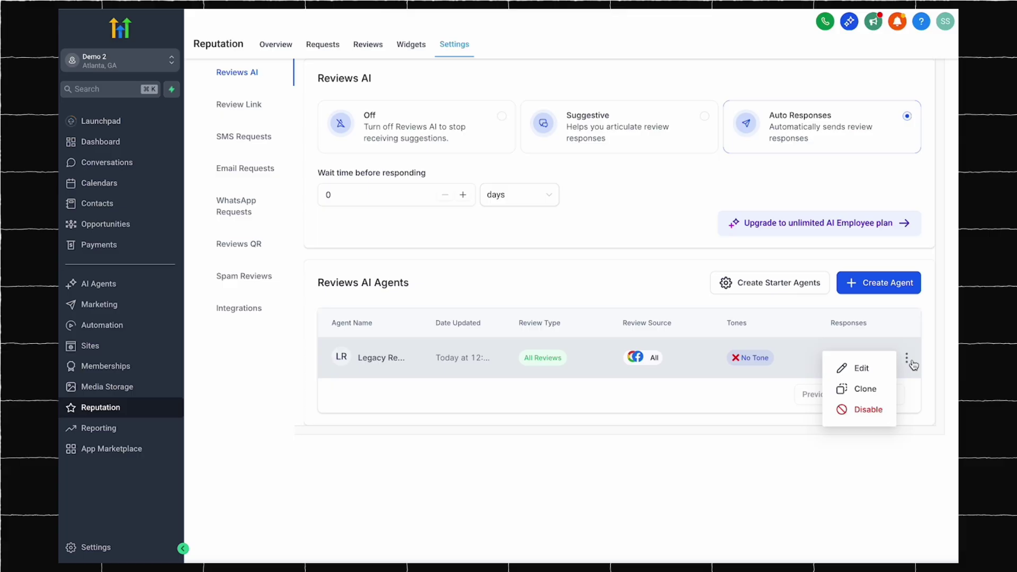
left_click(861, 369)
scroll(533, 398, "down", 4)
left_click(499, 333)
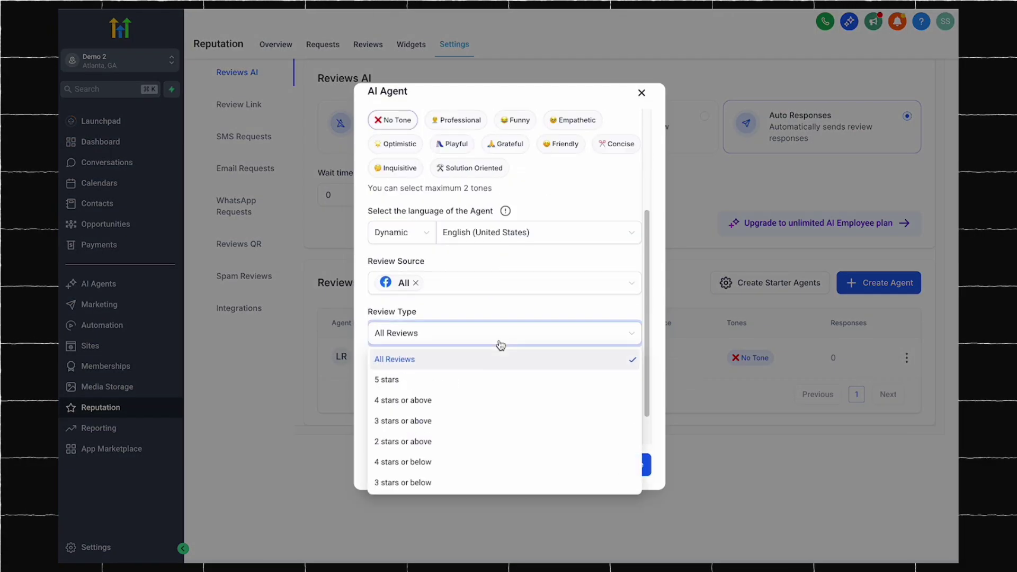
scroll(485, 376, "down", 1)
left_click(471, 376)
left_click(468, 333)
left_click(455, 393)
left_click(510, 333)
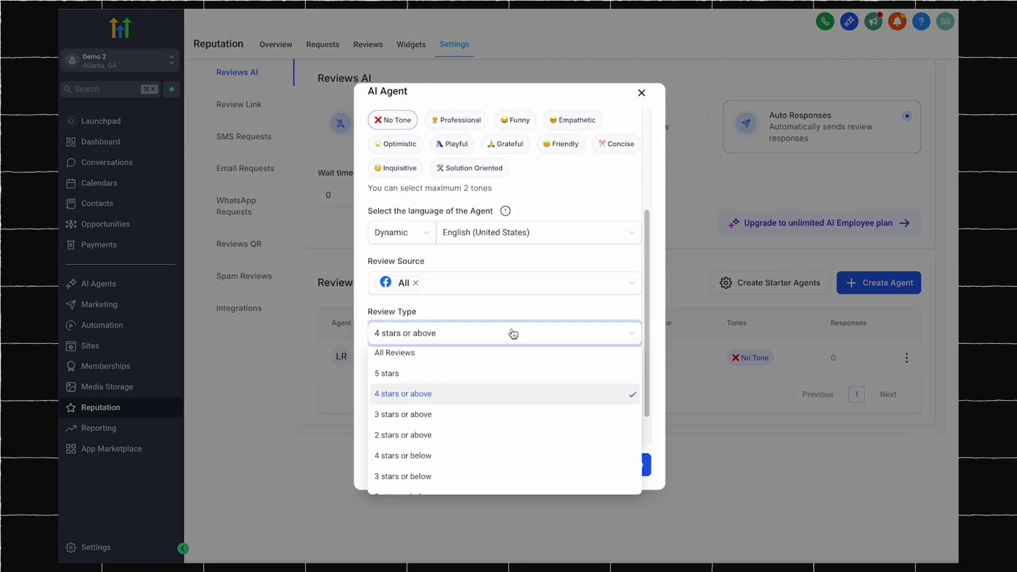
left_click(473, 417)
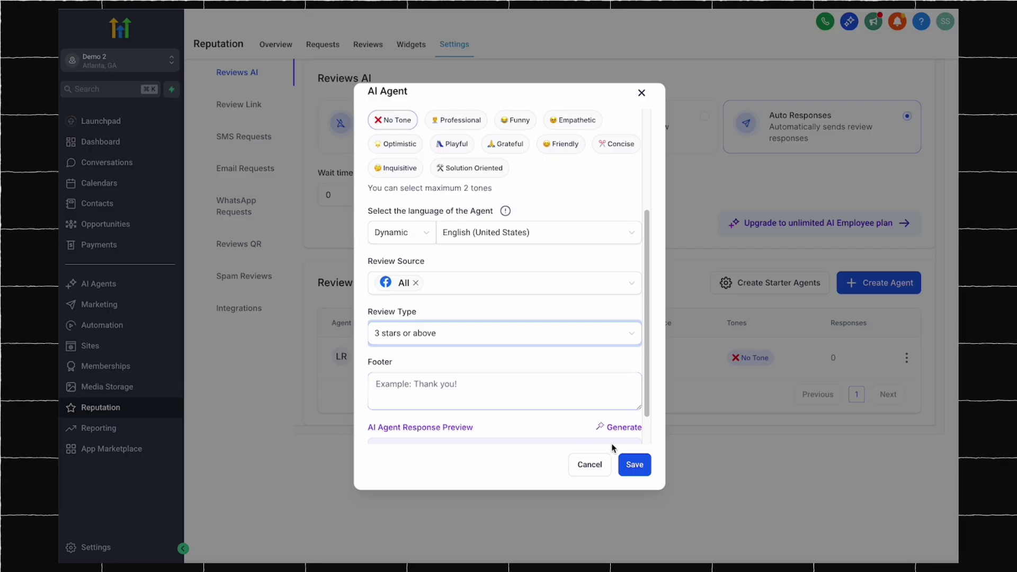
- Try 4 stars or above as the agent's review type and return it to 3 stars or above
left_click(508, 333)
left_click(450, 396)
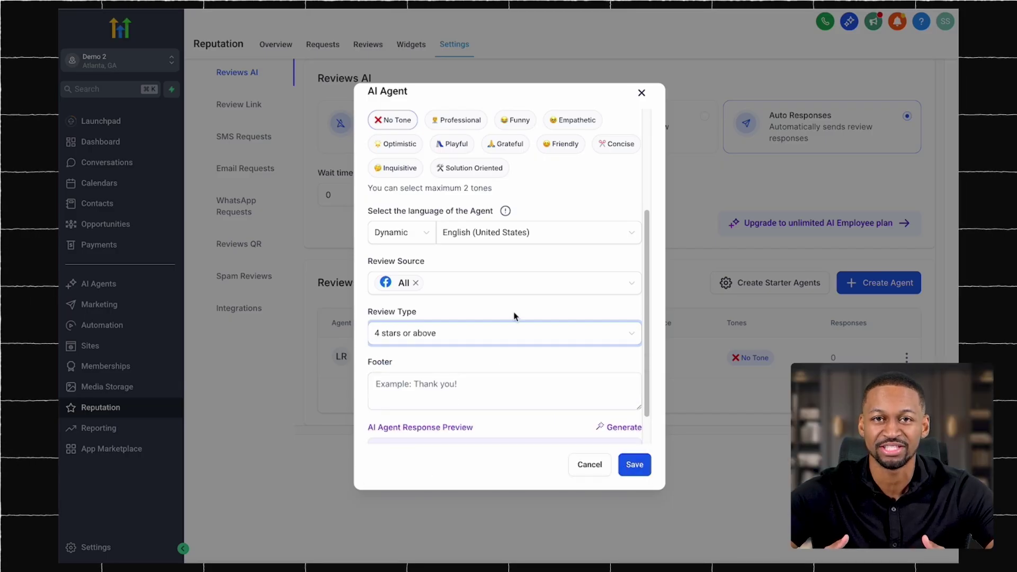
left_click(513, 334)
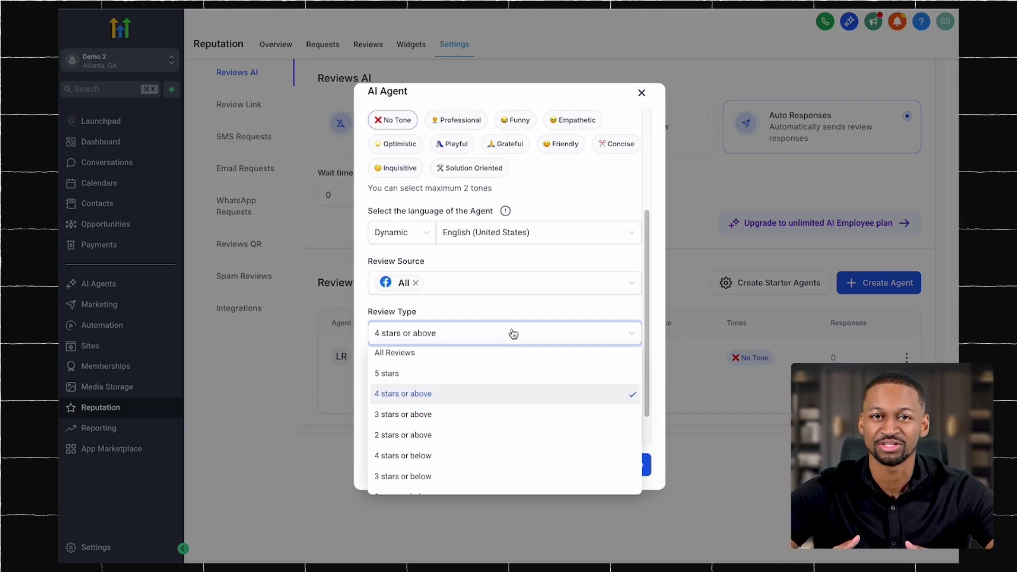
left_click(473, 416)
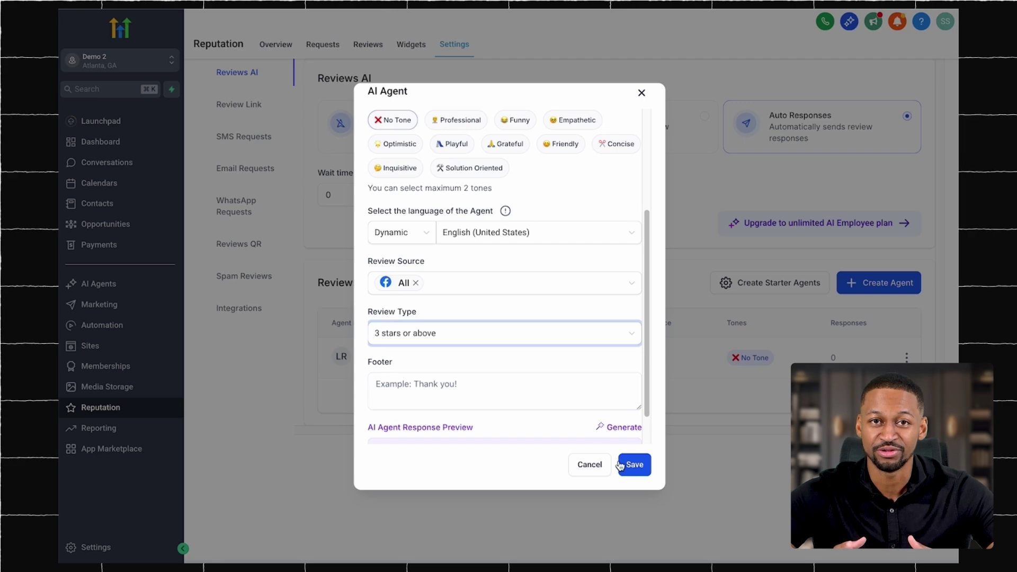